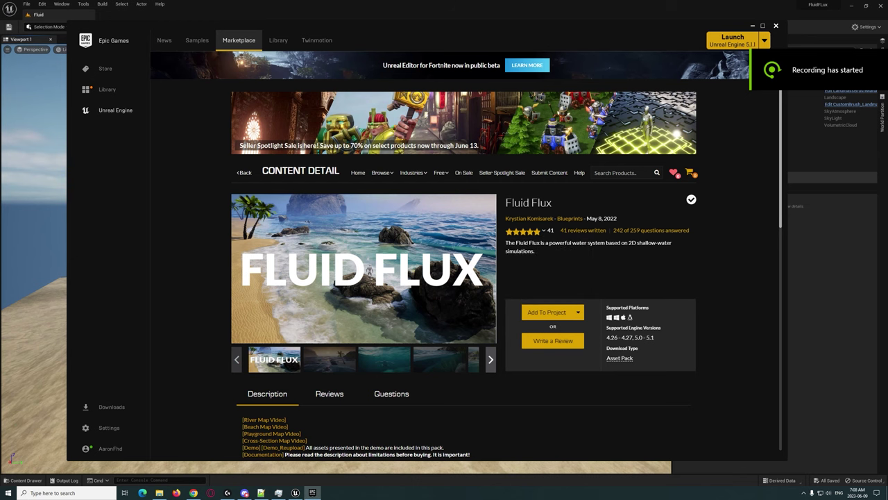
{"action": "mouse_move", "coordinate": [416, 32]}
{"action": "left_mouse_down"}
{"action": "mouse_move", "coordinate": [388, 31]}
{"action": "mouse_move", "coordinate": [399, 33]}
{"action": "left_mouse_up"}
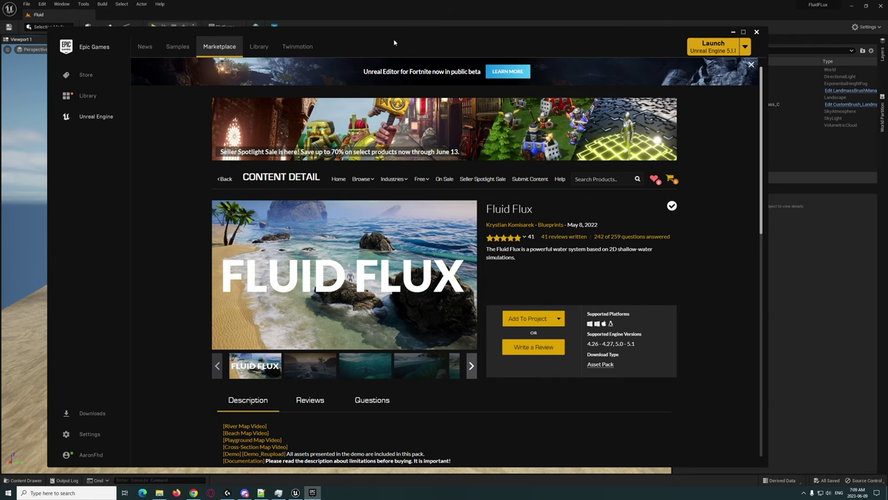
{"action": "left_click_drag", "start_coordinate": [394, 39], "coordinate": [390, 27]}
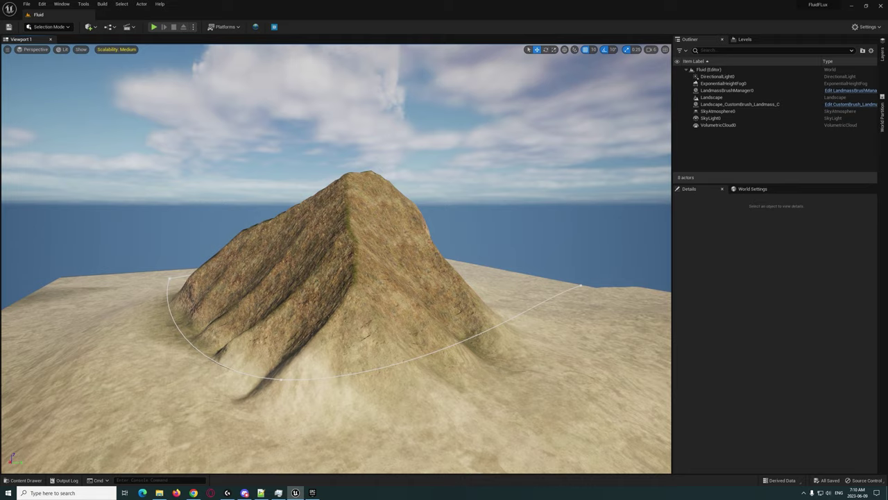
Inspect the landscape and its mountain from a distance and up close.
{"action": "right_click_drag", "start_coordinate": [336, 257], "coordinate": [298, 274]}
{"action": "key", "text": "s"}
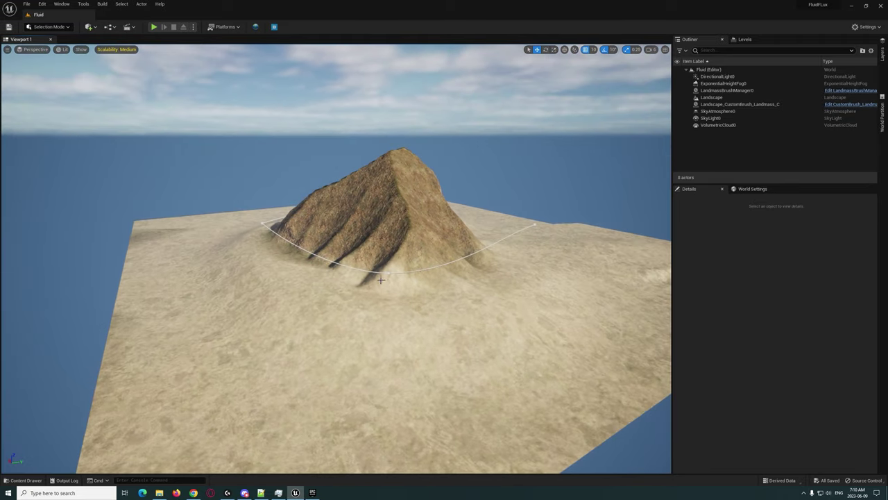
{"action": "right_click_drag", "start_coordinate": [372, 275], "coordinate": [389, 275]}
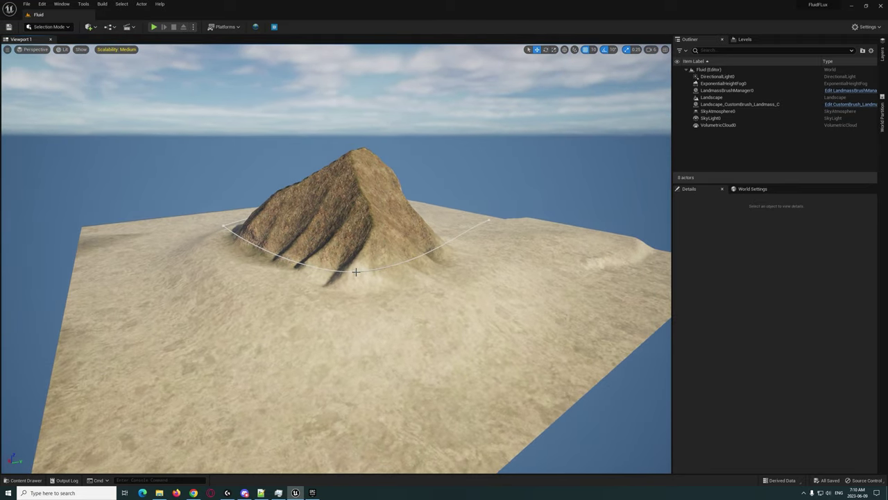
{"action": "left_click", "coordinate": [371, 294]}
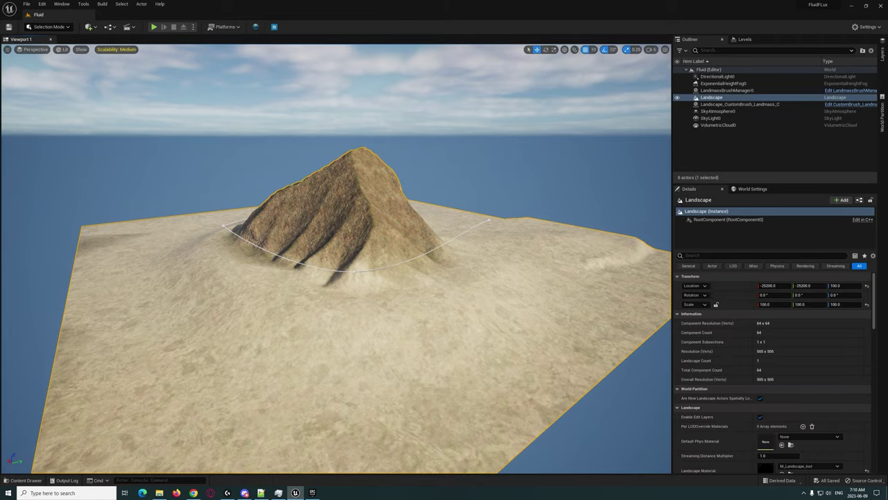
{"action": "right_click_drag", "start_coordinate": [309, 266], "coordinate": [325, 252]}
{"action": "key", "text": "w"}
{"action": "key", "text": "a"}
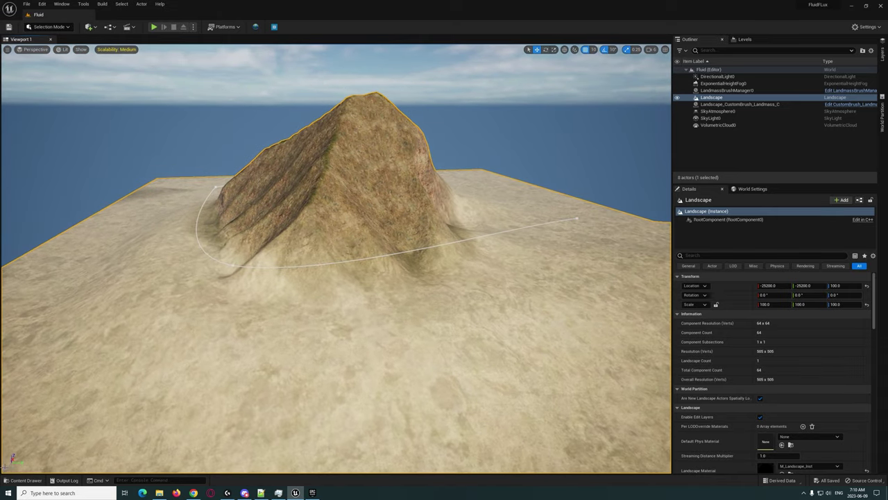
Search the FluidFlux folder for "coast" and place BP_FluxCoastlineDomain on the sand in front of the mountain.
{"action": "left_click", "coordinate": [21, 480]}
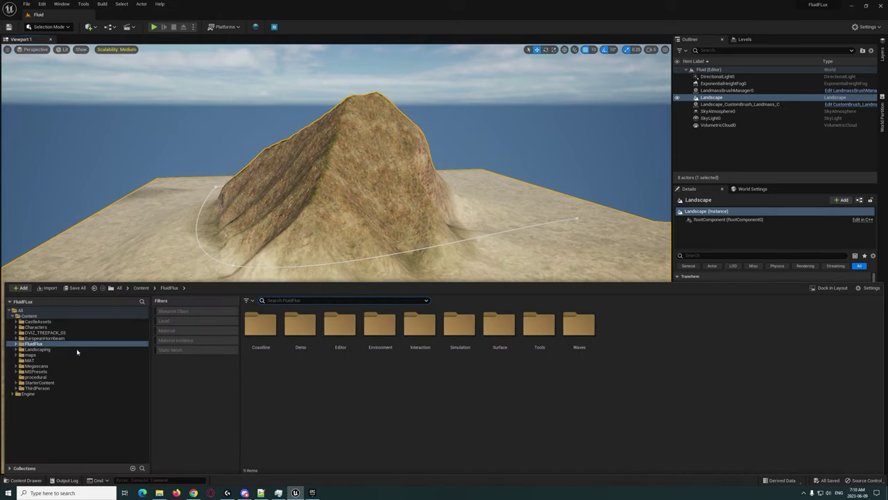
{"action": "left_click", "coordinate": [37, 344]}
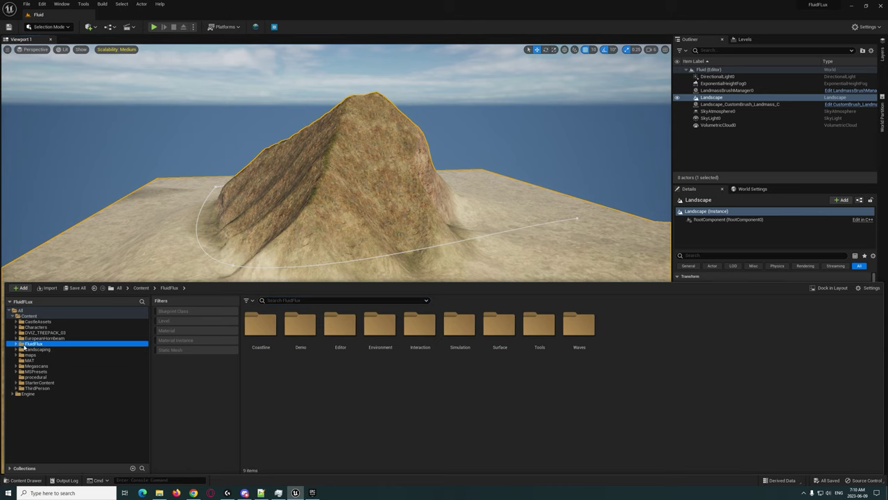
{"action": "left_click", "coordinate": [286, 299]}
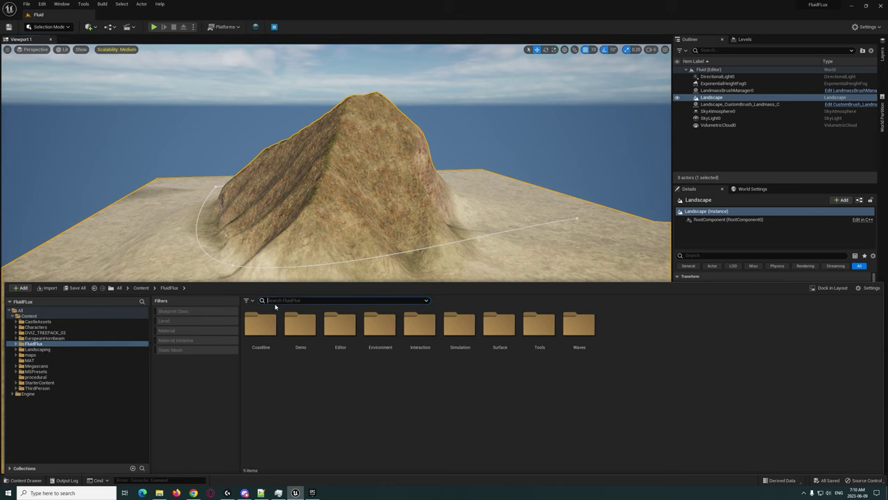
{"action": "type", "text": "coast"}
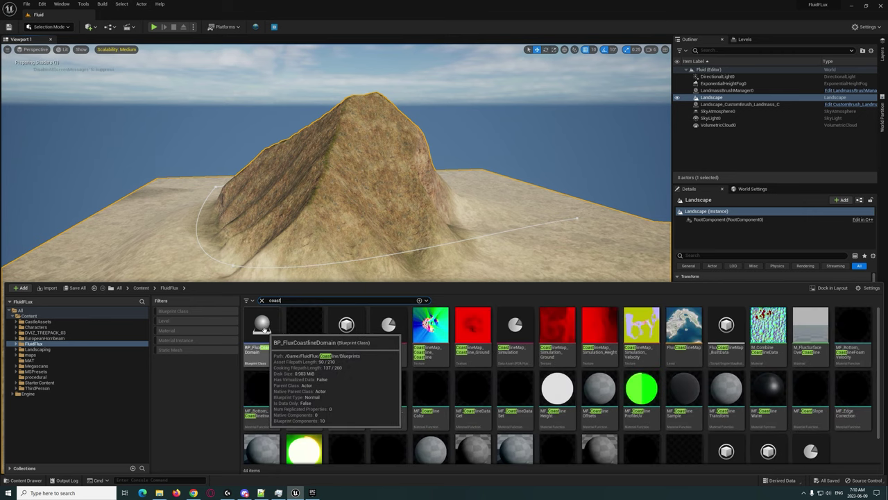
{"action": "left_click", "coordinate": [262, 328]}
{"action": "left_click_drag", "start_coordinate": [244, 221], "coordinate": [248, 240]}
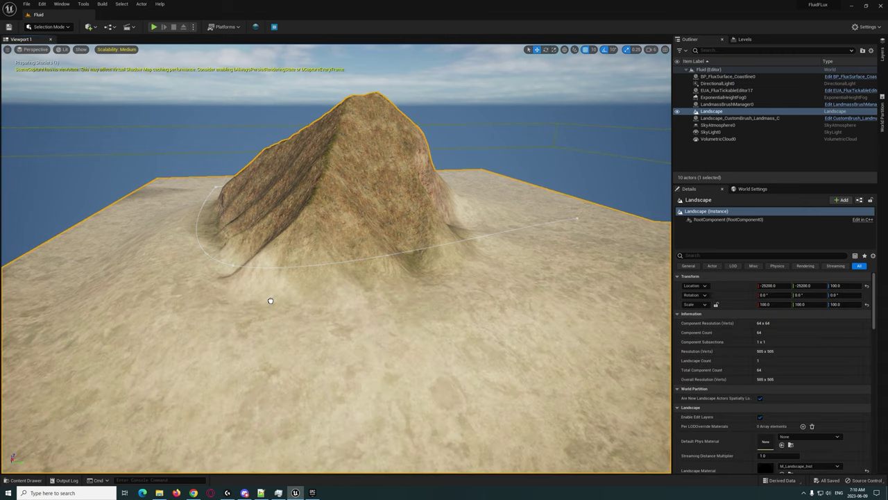
{"action": "left_click_drag", "start_coordinate": [396, 309], "coordinate": [275, 299]}
Raise BP_FluxCoastlineDomain vertically to a Z location of about 3700.
{"action": "right_click_drag", "start_coordinate": [318, 282], "coordinate": [389, 201]}
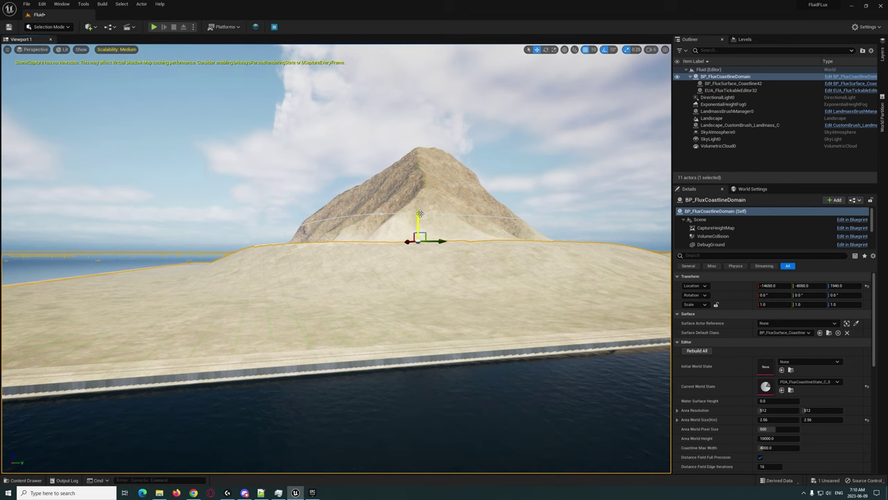
{"action": "left_click_drag", "start_coordinate": [419, 216], "coordinate": [412, 185]}
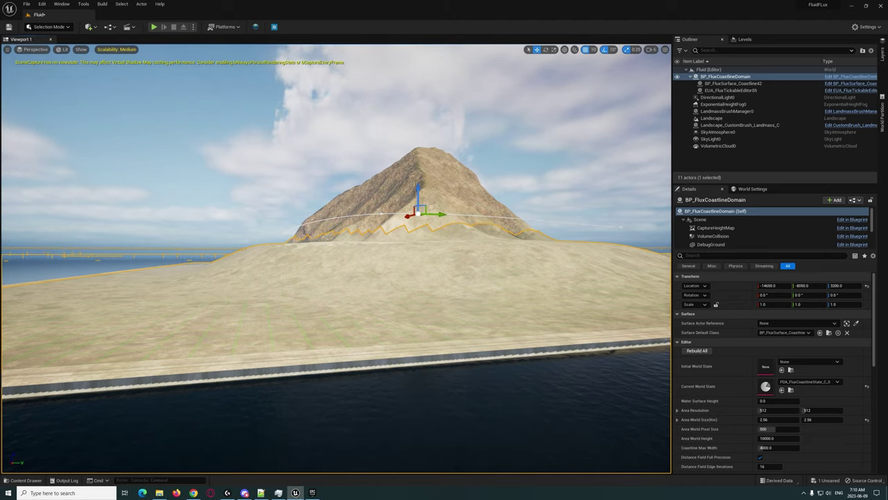
{"action": "key", "text": "w"}
{"action": "mouse_move", "coordinate": [413, 185]}
{"action": "right_mouse_down"}
{"action": "mouse_move", "coordinate": [411, 158]}
{"action": "mouse_move", "coordinate": [415, 201]}
{"action": "mouse_move", "coordinate": [423, 200]}
{"action": "mouse_move", "coordinate": [413, 200]}
{"action": "right_mouse_up"}
{"action": "key", "text": "s"}
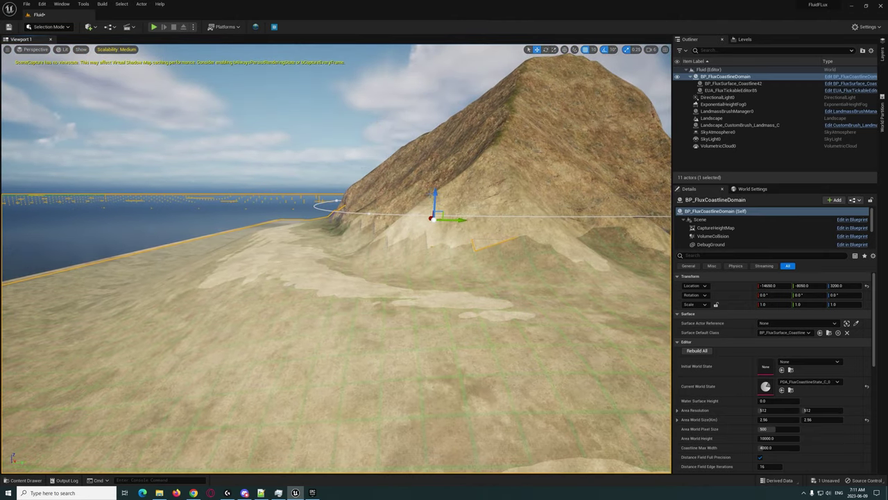
{"action": "left_click_drag", "start_coordinate": [432, 190], "coordinate": [431, 170]}
Set the Water Surface Height of BP_FluxCoastlineDomain to 1400.
{"action": "key", "text": "s"}
{"action": "right_click_drag", "start_coordinate": [266, 237], "coordinate": [288, 261]}
{"action": "left_click", "coordinate": [766, 401]}
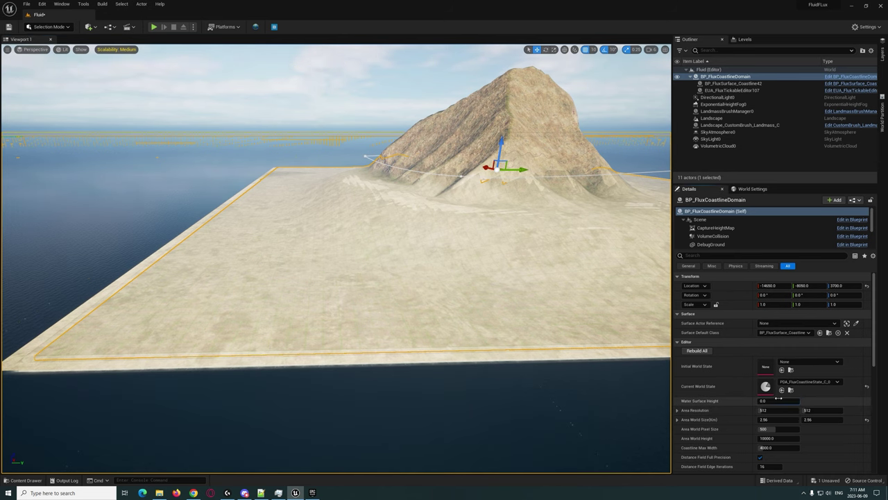
{"action": "type", "text": "1400"}
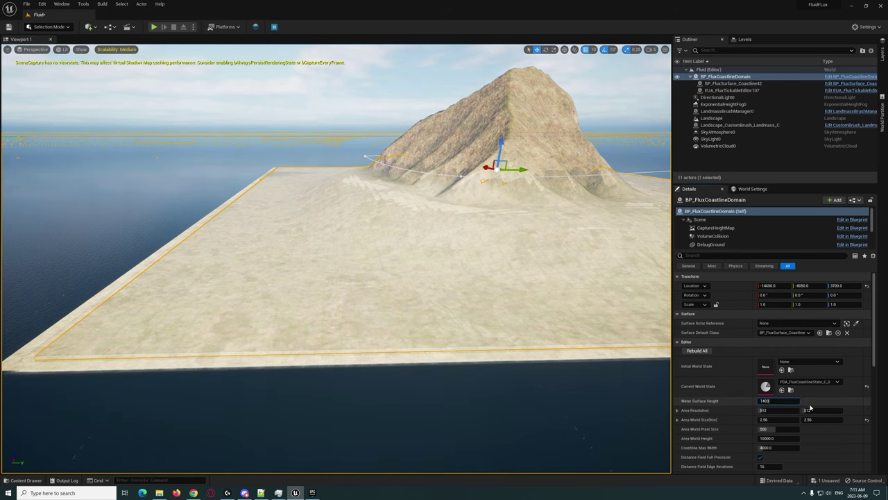
{"action": "key", "text": "Return"}
Place a BP_FluxSurface_Coastline actor from the FluidFlux assets at the shoreline near the mountain.
{"action": "right_click_drag", "start_coordinate": [527, 305], "coordinate": [562, 274]}
{"action": "key", "text": "w"}
{"action": "right_click_drag", "start_coordinate": [402, 253], "coordinate": [275, 206]}
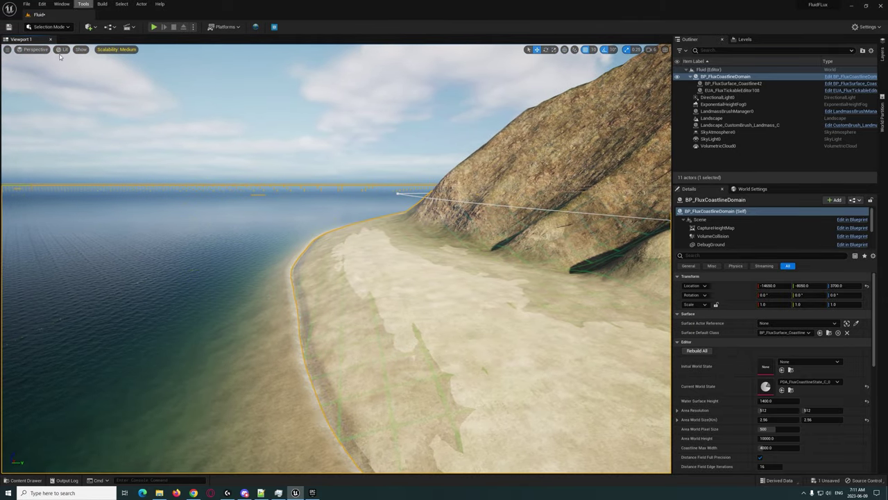
{"action": "left_click", "coordinate": [26, 479]}
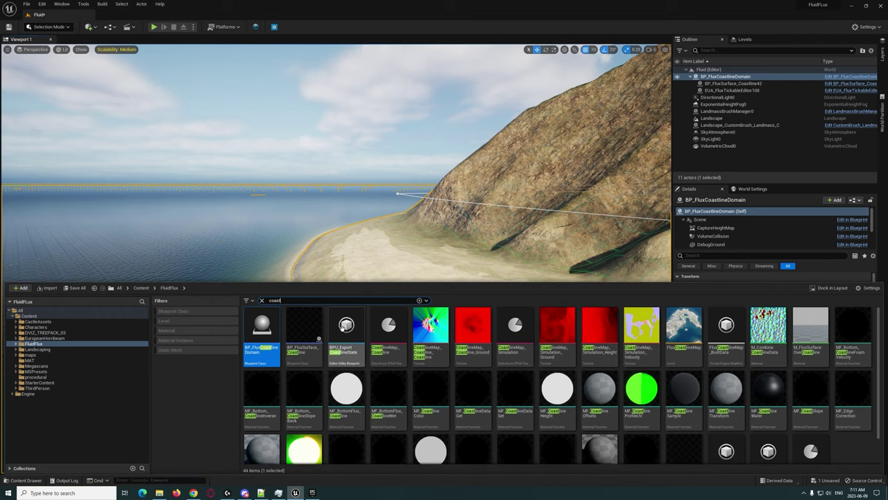
{"action": "mouse_move", "coordinate": [314, 322]}
{"action": "left_click_drag", "start_coordinate": [314, 322], "coordinate": [278, 285]}
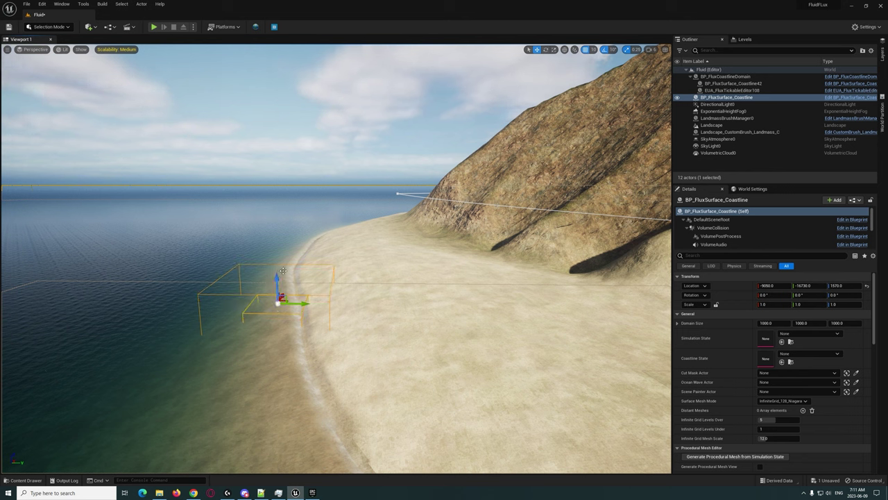
Assign BP_FluxSurface_Coastline as the Surface Actor Reference of BP_FluxCoastlineDomain.
{"action": "left_click", "coordinate": [744, 76]}
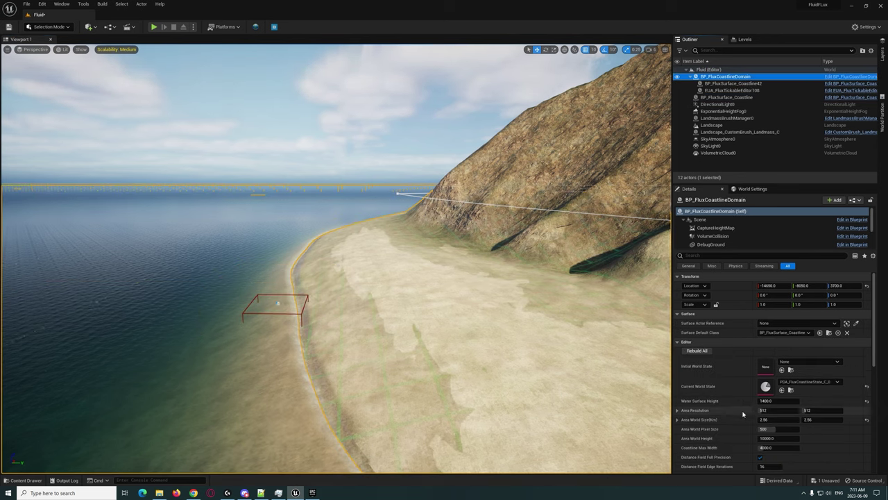
{"action": "scroll", "coordinate": [728, 388], "scroll_direction": "down", "scroll_amount": 1}
{"action": "scroll", "coordinate": [728, 388], "scroll_direction": "up", "scroll_amount": 1}
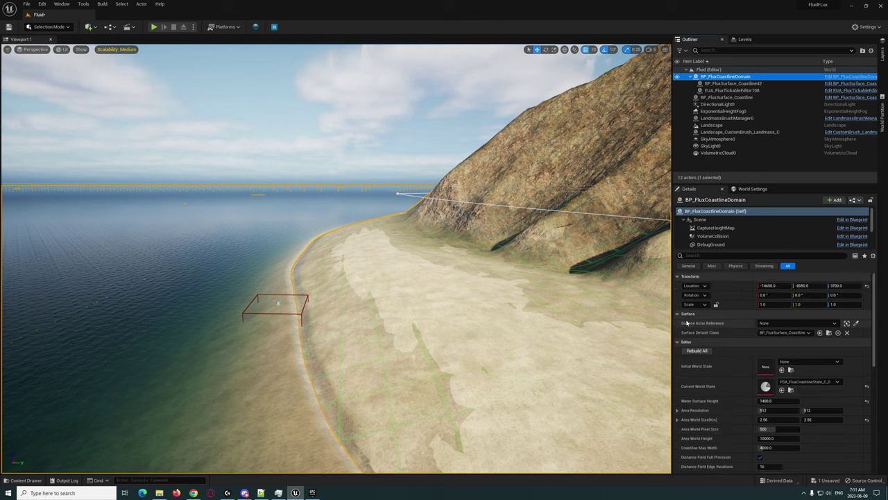
{"action": "left_click", "coordinate": [803, 323]}
{"action": "type", "text": "coa"}
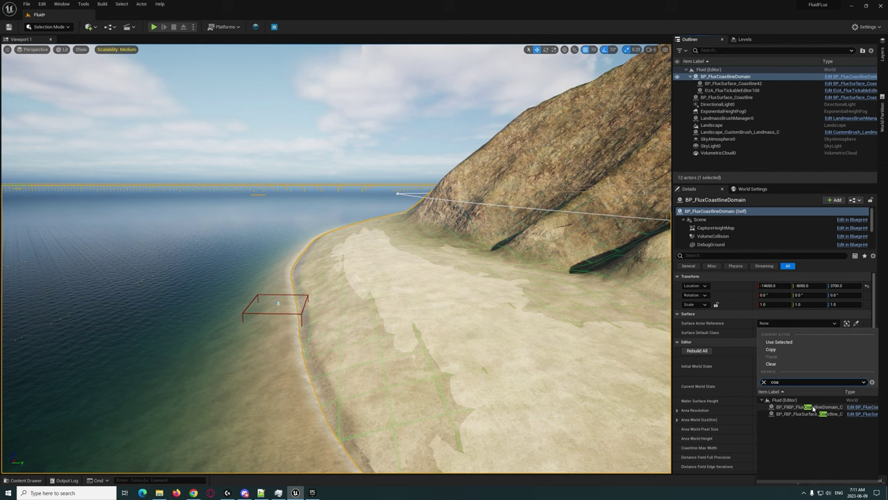
{"action": "left_click", "coordinate": [763, 382]}
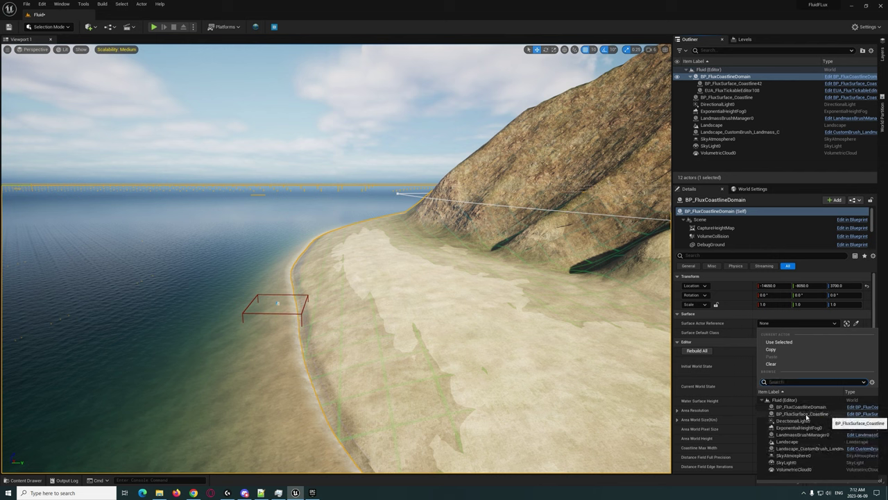
{"action": "left_click", "coordinate": [805, 414]}
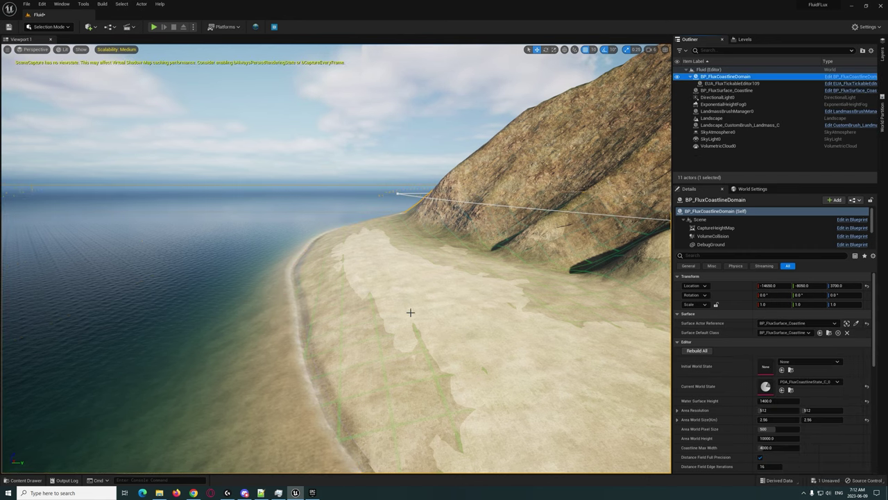
Search the FluidFlux assets for "ocean", place BP_FluxOceanWave over the water near the beach, and hide it in the level.
{"action": "right_click_drag", "start_coordinate": [410, 313], "coordinate": [351, 302]}
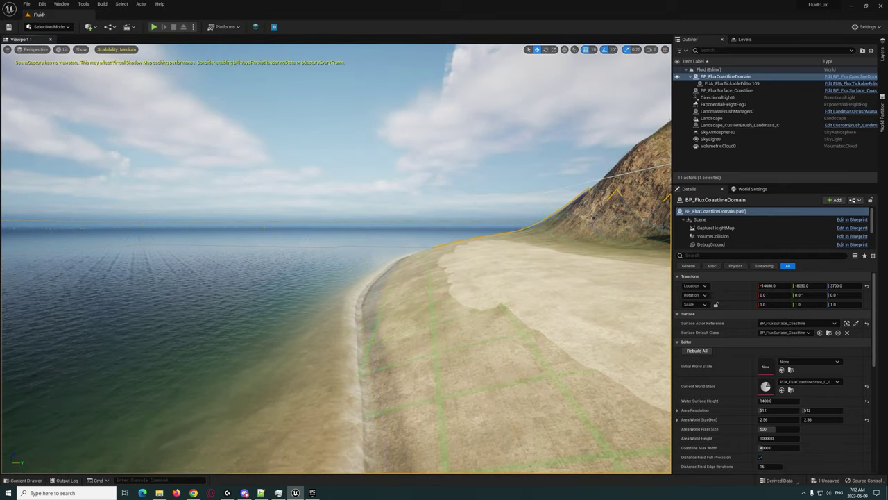
{"action": "left_click", "coordinate": [25, 479]}
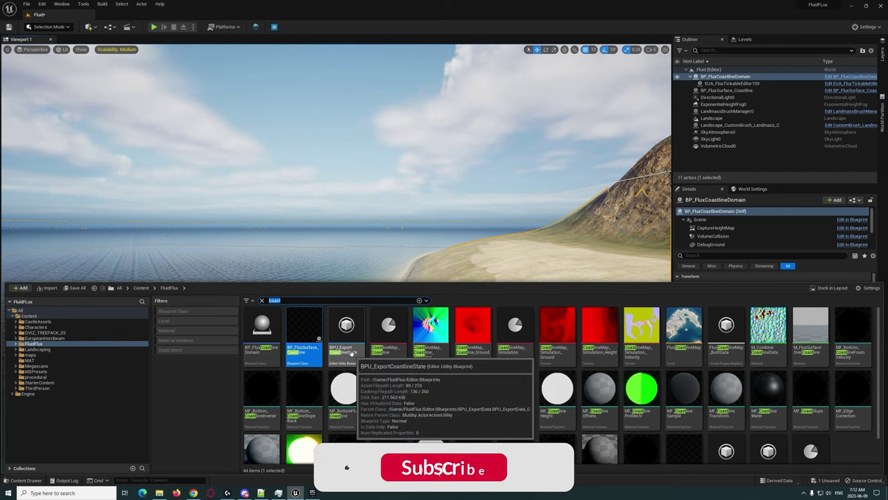
{"action": "type", "text": "ocean"}
{"action": "key", "text": "Return"}
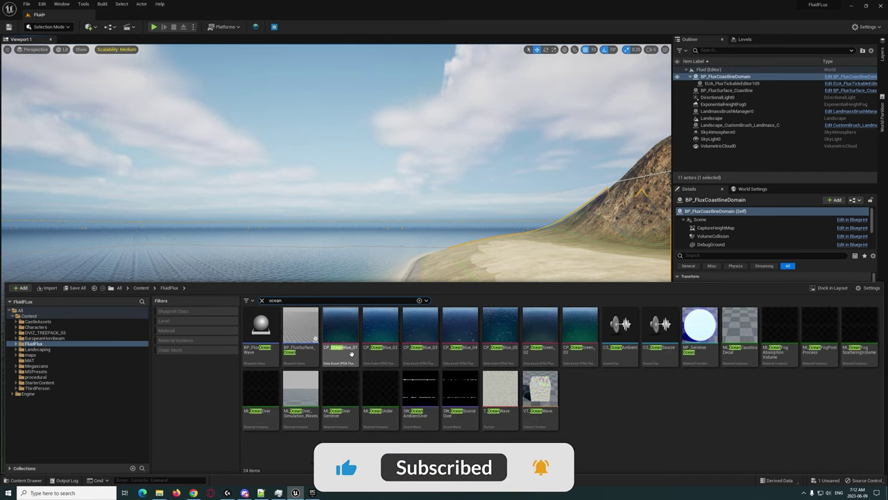
{"action": "left_click_drag", "start_coordinate": [351, 354], "coordinate": [189, 255]}
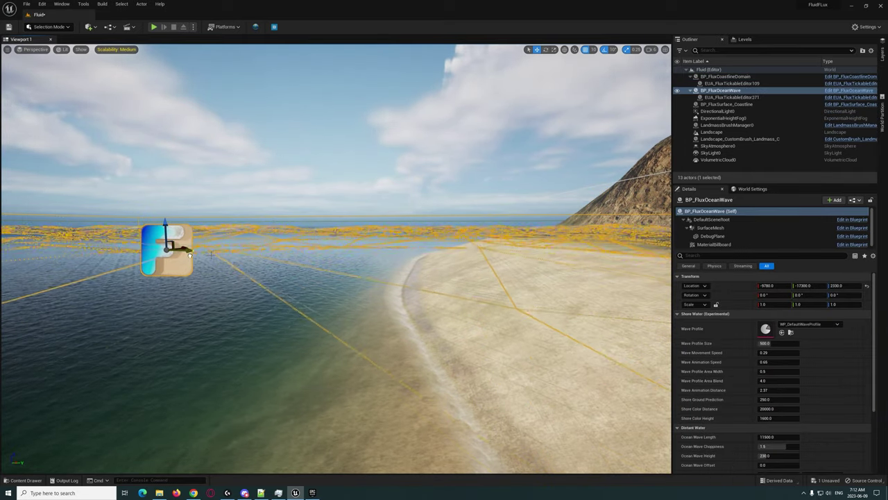
{"action": "left_click", "coordinate": [678, 90]}
Assign BP_FluxOceanWave as the Ocean Wave Actor of BP_FluxSurface_Coastline.
{"action": "left_click", "coordinate": [727, 104]}
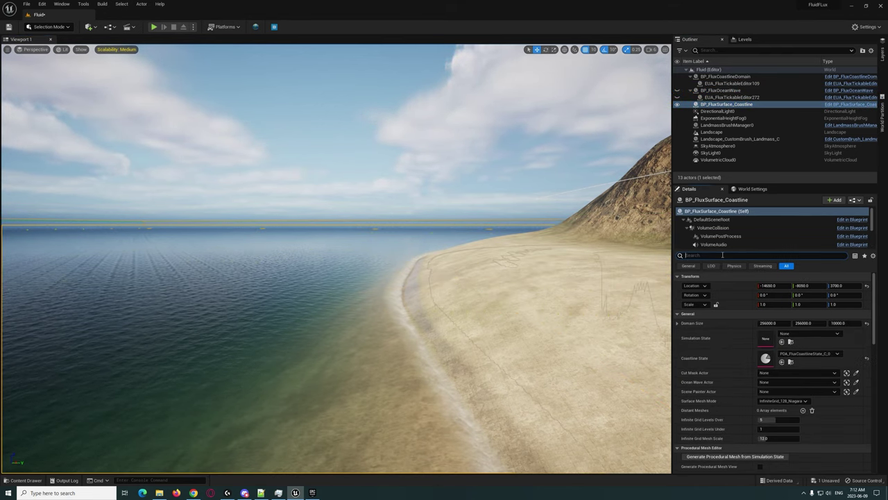
{"action": "type", "text": "oc"}
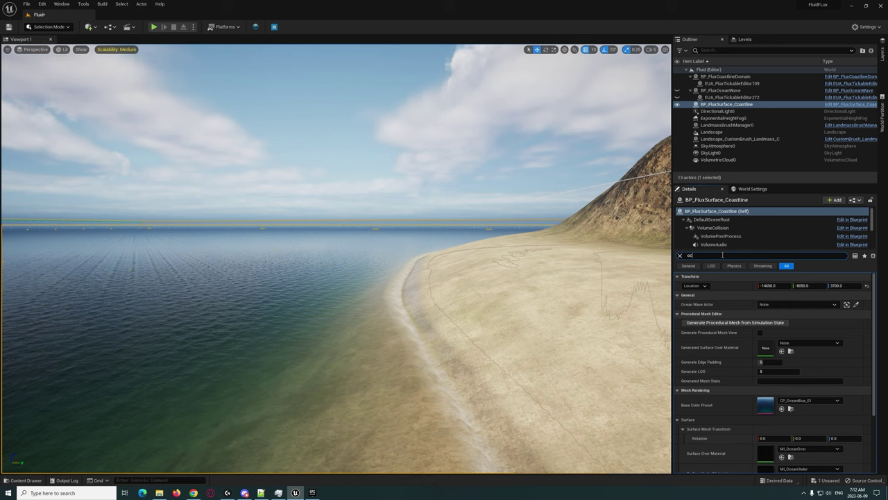
{"action": "left_click", "coordinate": [814, 305]}
{"action": "left_click", "coordinate": [801, 393]}
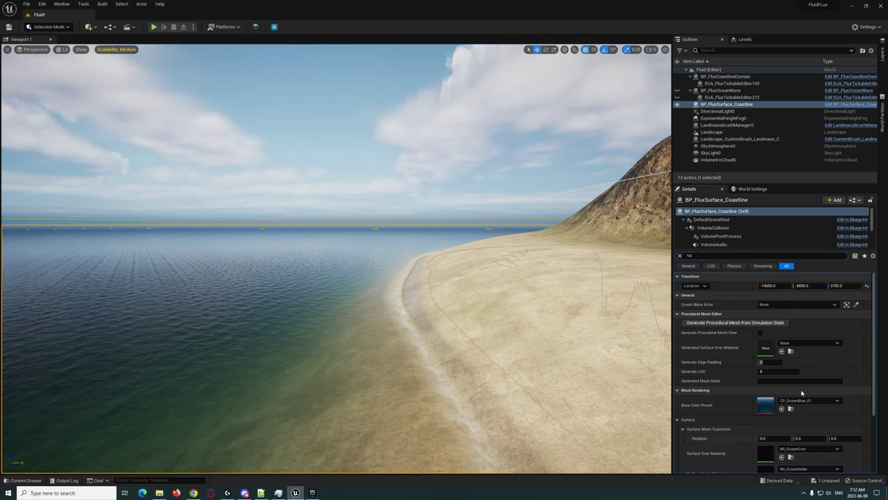
Clear the selection and examine the water surface and shore waves around the beach and mountain.
{"action": "right_click_drag", "start_coordinate": [463, 305], "coordinate": [392, 276]}
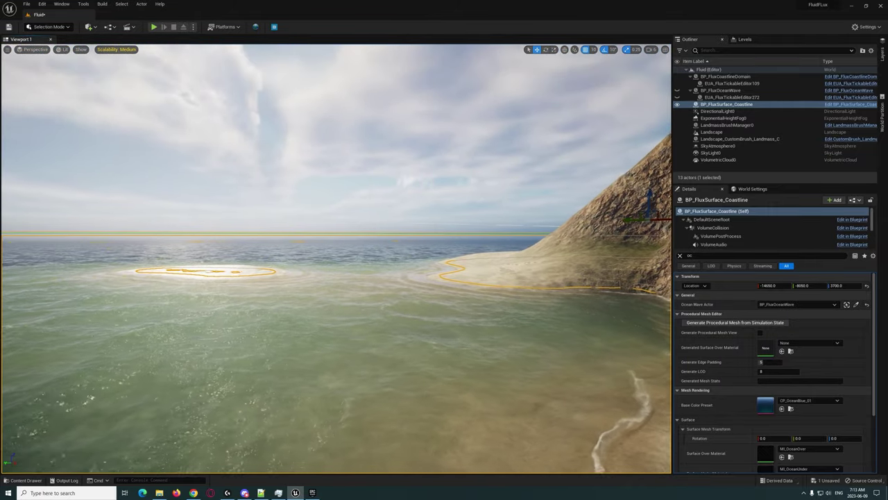
{"action": "left_click", "coordinate": [414, 223]}
{"action": "right_click_drag", "start_coordinate": [414, 223], "coordinate": [392, 216]}
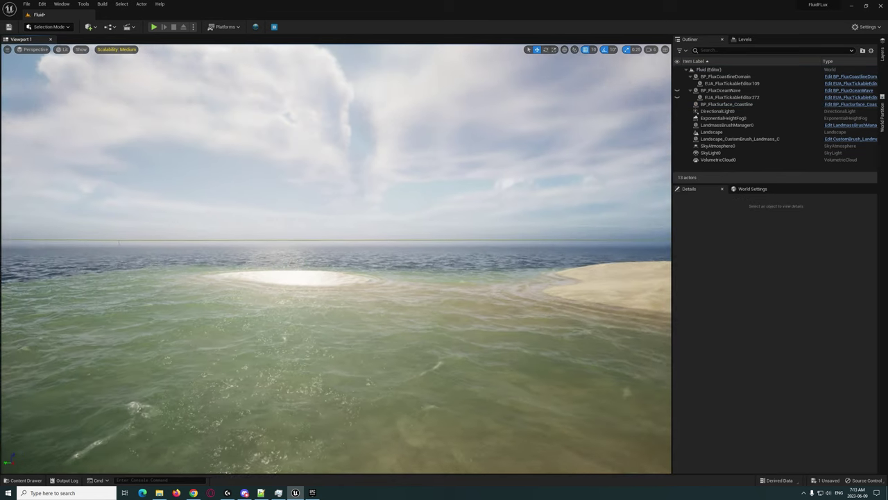
{"action": "mouse_move", "coordinate": [361, 297]}
{"action": "right_mouse_down"}
{"action": "mouse_move", "coordinate": [442, 322]}
{"action": "mouse_move", "coordinate": [368, 301]}
{"action": "right_mouse_up"}
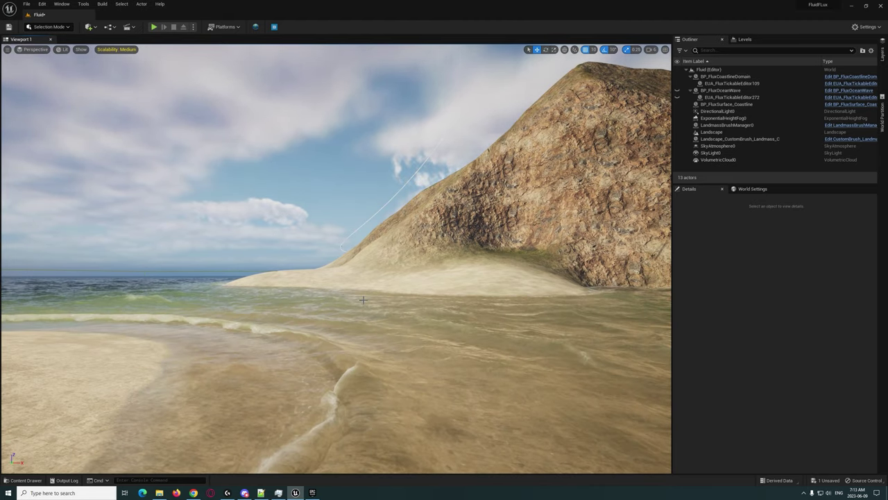
{"action": "right_click_drag", "start_coordinate": [362, 300], "coordinate": [312, 316]}
Search the FluidFlux assets for "nia" and place BP_FluxNiagaraActor in the shallow water at the beach edge.
{"action": "key", "text": "ctrl+space"}
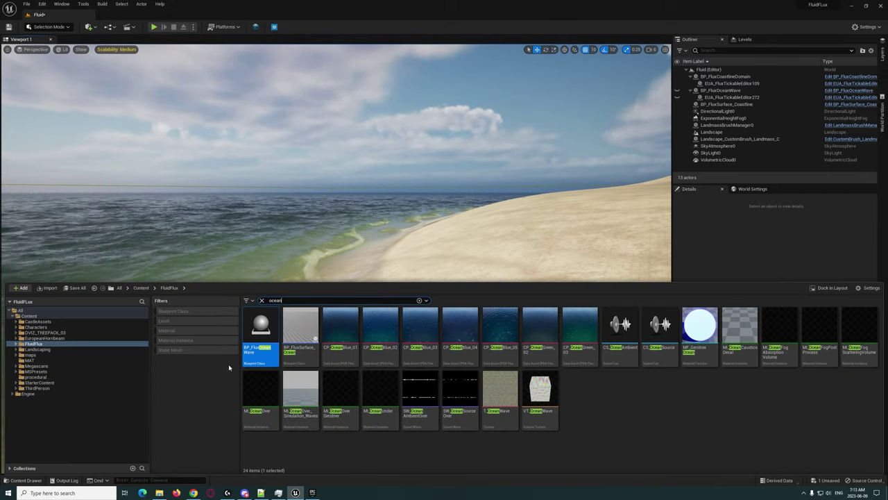
{"action": "key", "text": "BackSpace"}
{"action": "key", "text": "BackSpace"}
{"action": "key", "text": "BackSpace"}
{"action": "key", "text": "BackSpace"}
{"action": "key", "text": "BackSpace"}
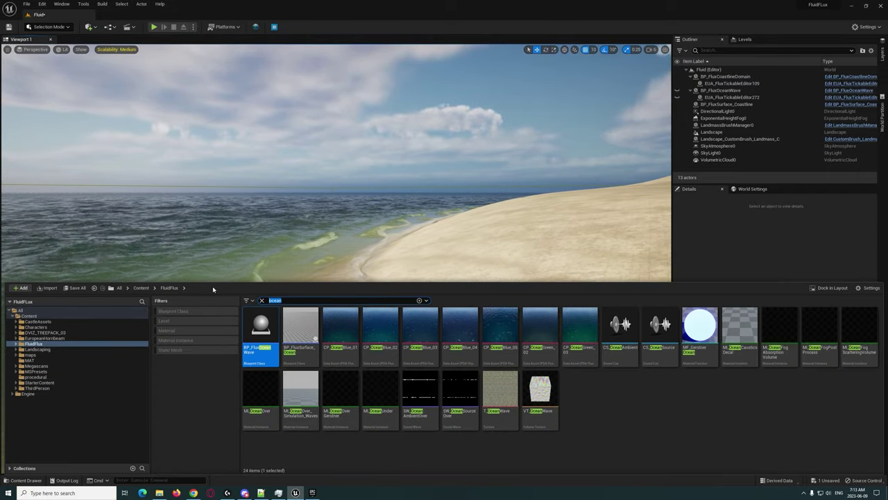
{"action": "type", "text": "nia"}
{"action": "left_click", "coordinate": [497, 299]}
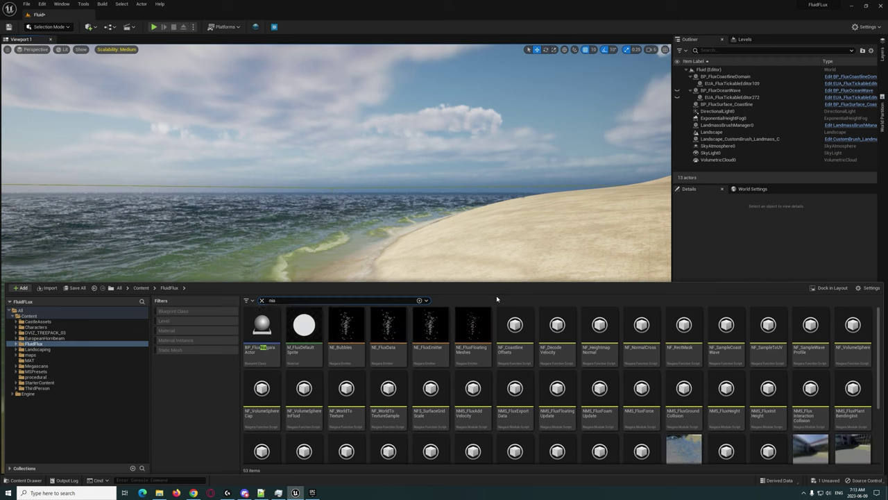
{"action": "left_click_drag", "start_coordinate": [285, 274], "coordinate": [292, 271]}
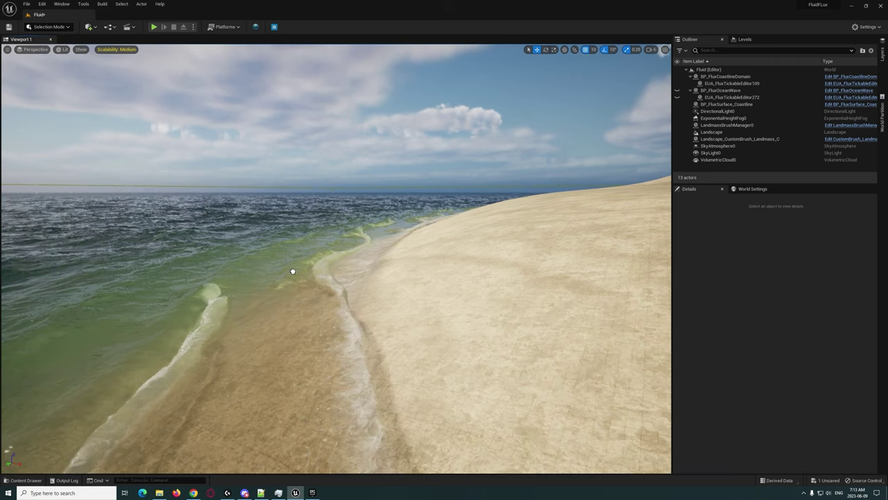
{"action": "left_click_drag", "start_coordinate": [266, 375], "coordinate": [262, 371]}
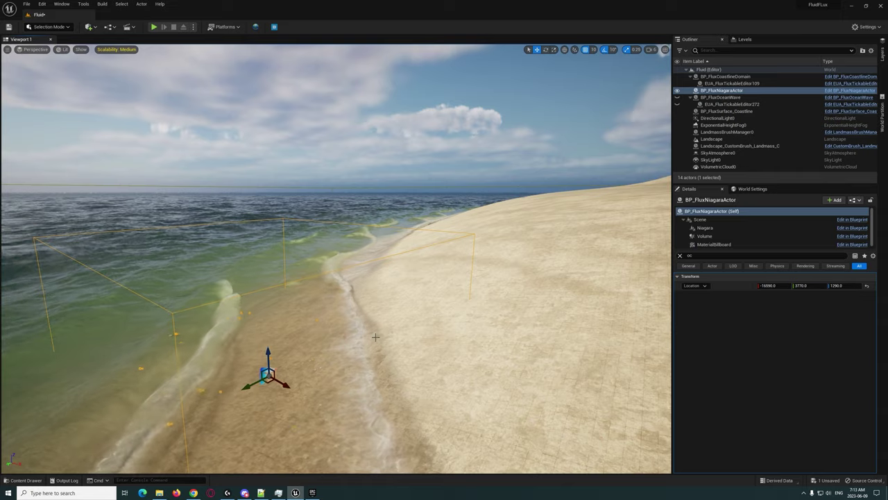
Assign NS_FluxSplashArea as the Niagara System of BP_FluxNiagaraActor.
{"action": "key", "text": "f"}
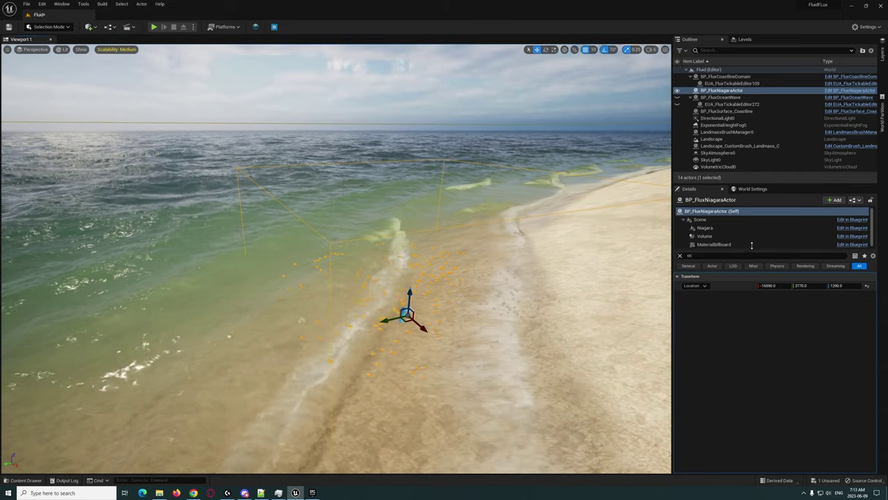
{"action": "left_click", "coordinate": [680, 255]}
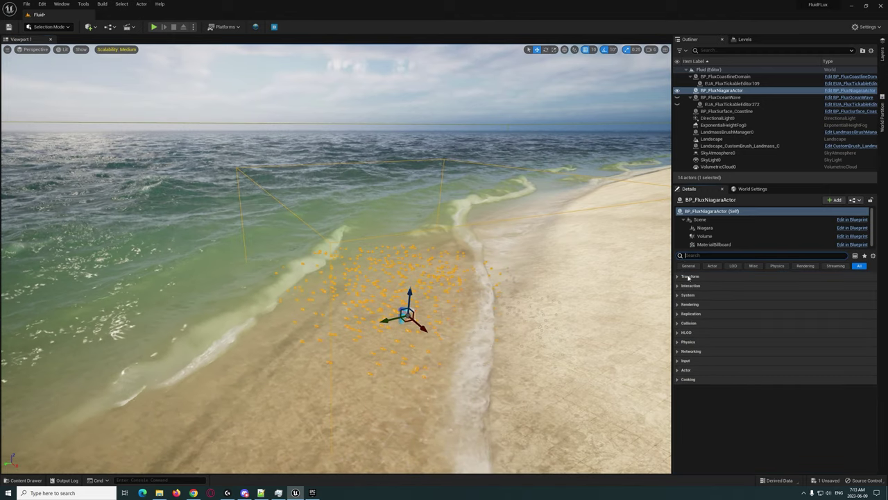
{"action": "left_click", "coordinate": [680, 284]}
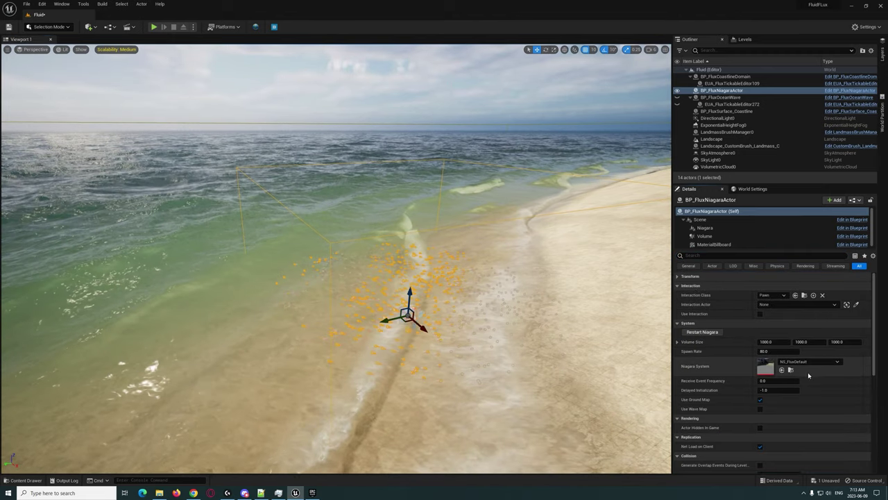
{"action": "left_click", "coordinate": [827, 361]}
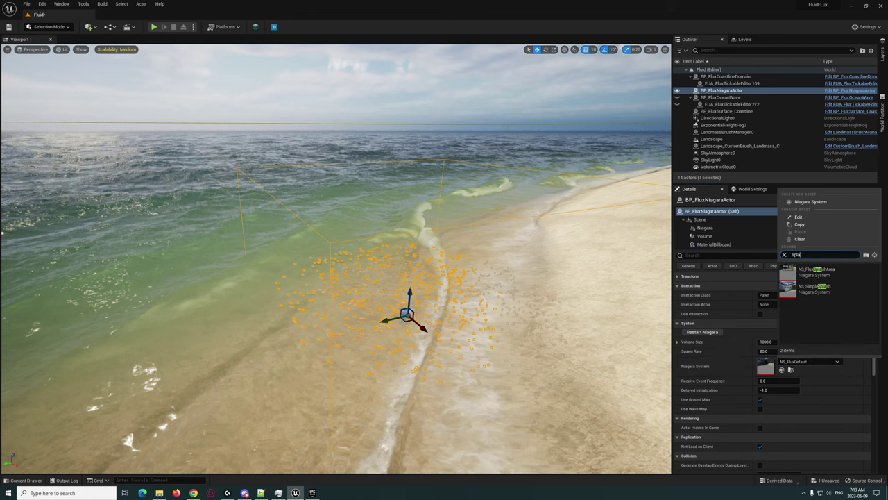
{"action": "left_click", "coordinate": [819, 271]}
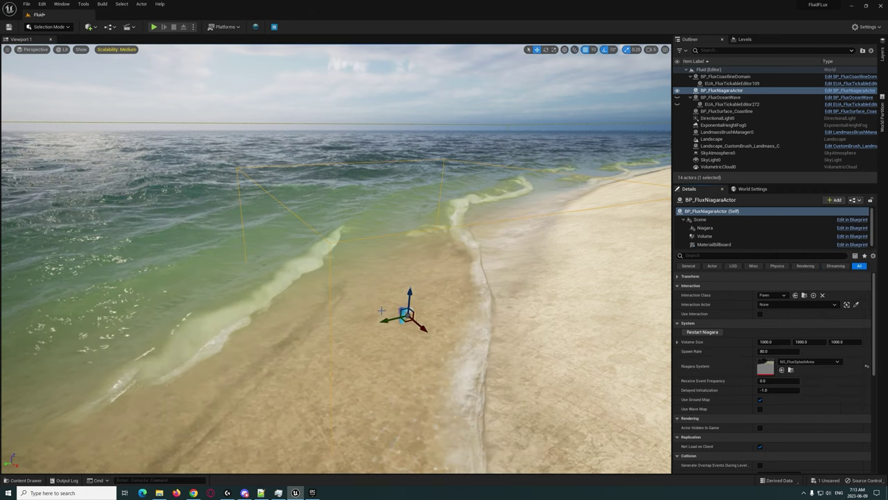
{"action": "right_click_drag", "start_coordinate": [381, 310], "coordinate": [386, 333]}
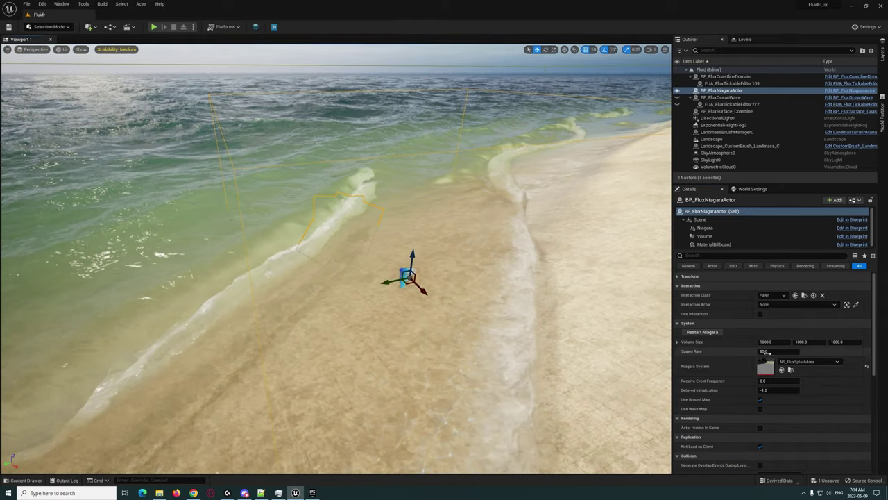
Increase the Spawn Rate of BP_FluxNiagaraActor and set its Volume Size to 5000 in X and Y.
{"action": "left_click", "coordinate": [770, 352]}
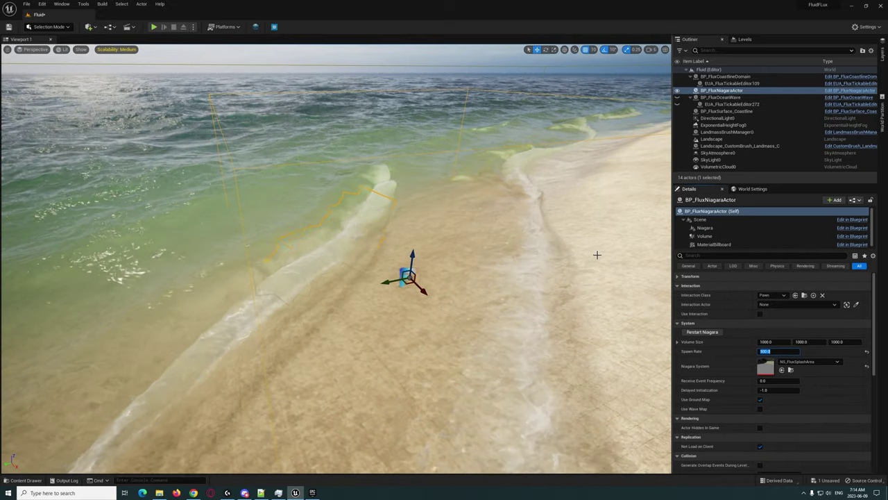
{"action": "right_click_drag", "start_coordinate": [444, 250], "coordinate": [443, 265]}
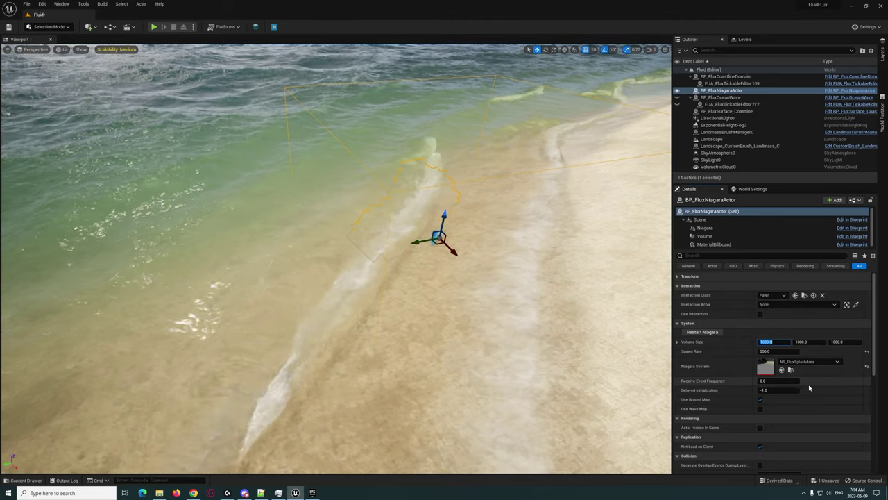
{"action": "type", "text": "5000"}
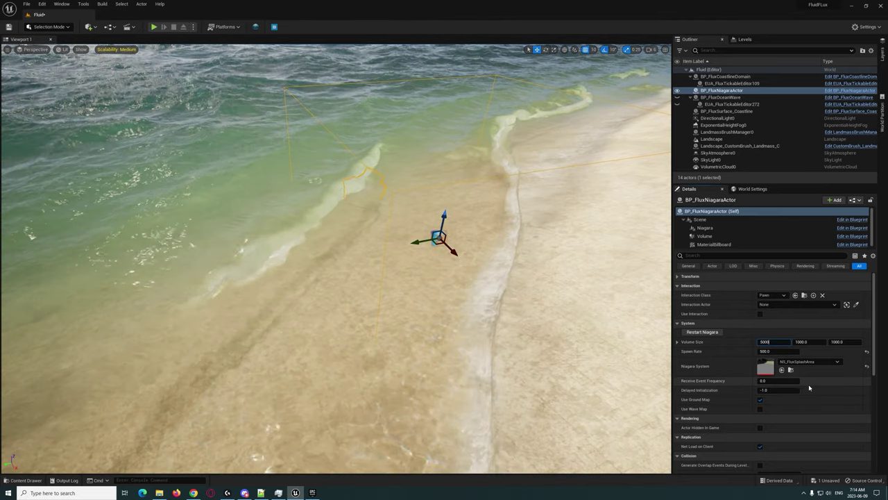
{"action": "key", "text": "Return"}
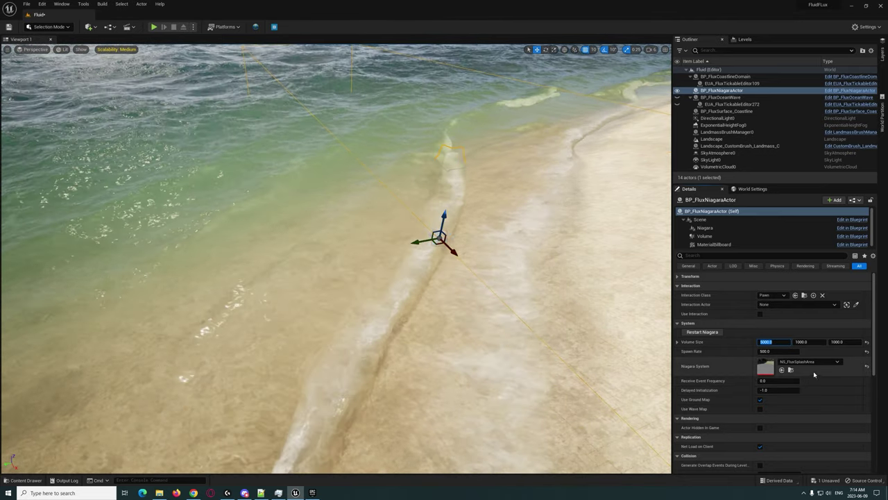
{"action": "left_click", "coordinate": [811, 342]}
{"action": "type", "text": "5000"}
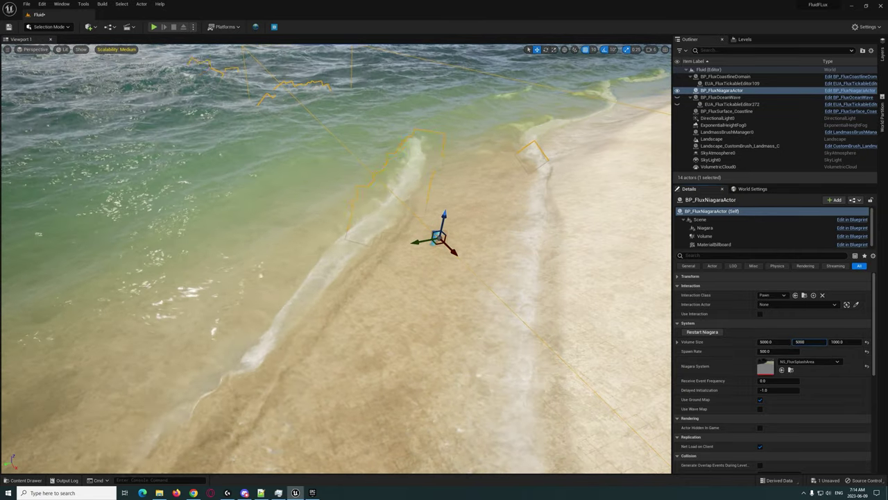
{"action": "key", "text": "Return"}
{"action": "right_click_drag", "start_coordinate": [362, 249], "coordinate": [432, 210]}
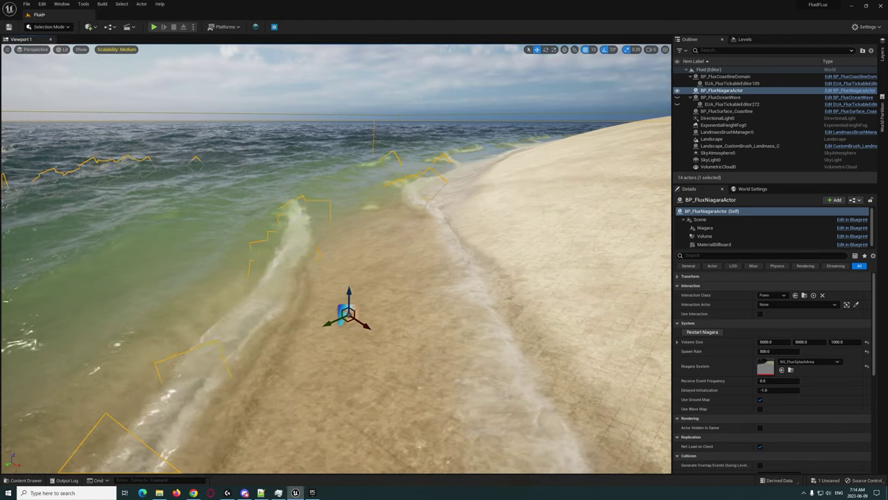
Set the overall viewport scalability quality to Epic.
{"action": "left_click", "coordinate": [116, 49]}
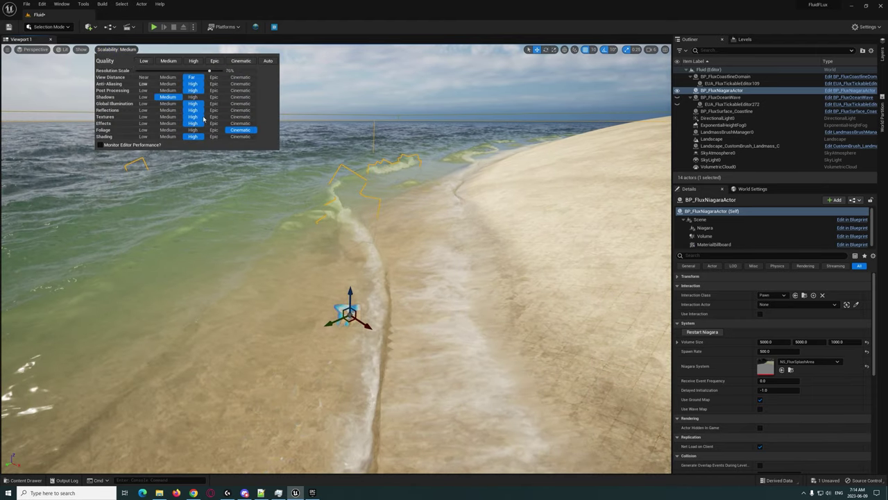
{"action": "left_click", "coordinate": [215, 61]}
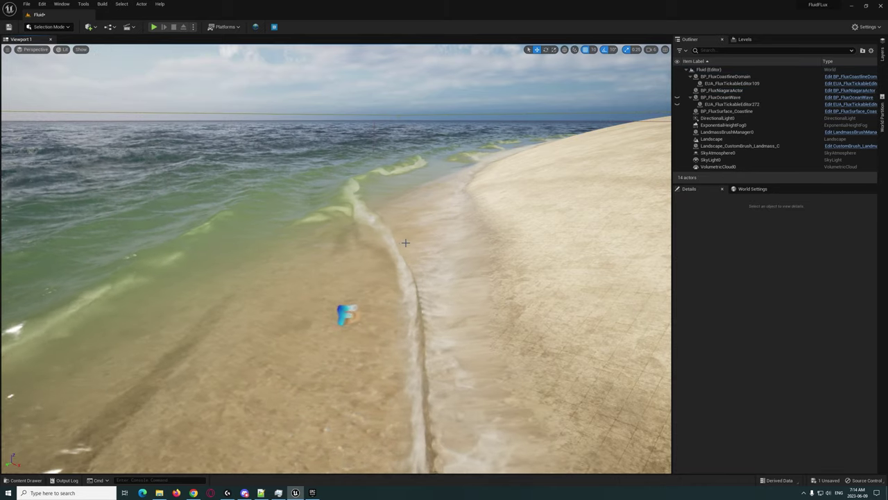
{"action": "mouse_move", "coordinate": [404, 242]}
{"action": "right_mouse_down"}
{"action": "mouse_move", "coordinate": [380, 227]}
{"action": "mouse_move", "coordinate": [402, 243]}
{"action": "right_mouse_up"}
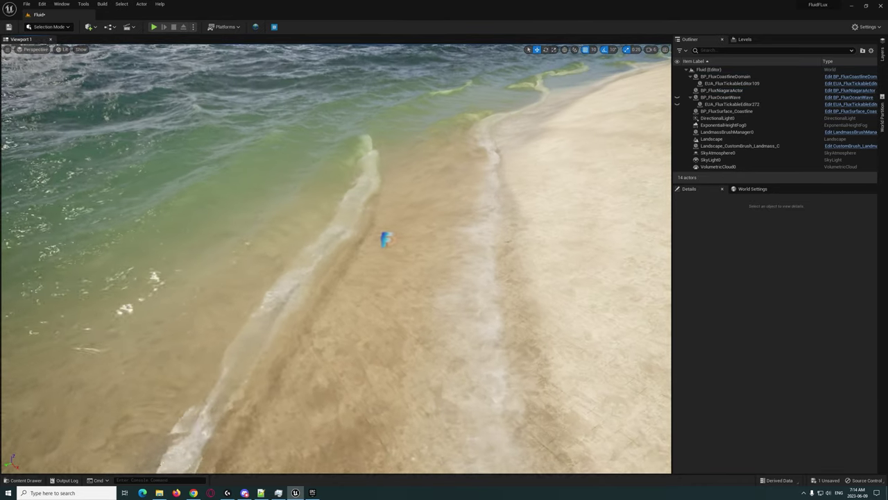
Make the hidden BP_FluxOceanWave visible in the level again and clear the selection.
{"action": "left_click", "coordinate": [742, 91]}
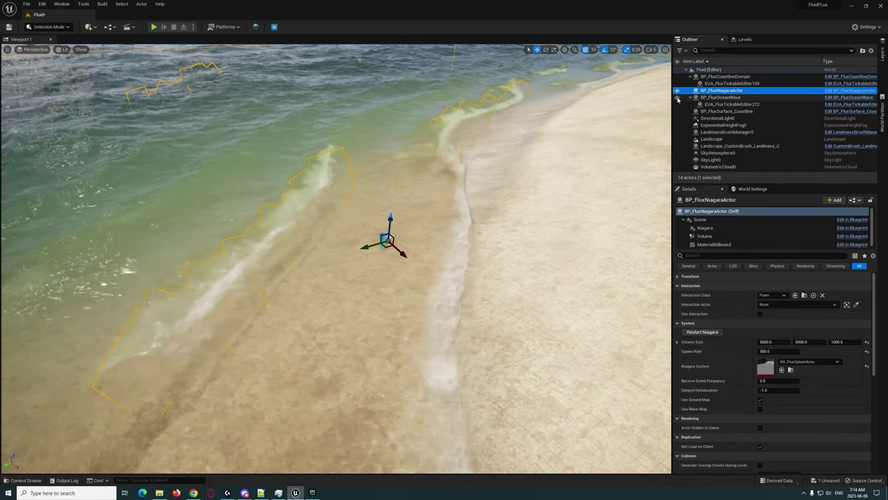
{"action": "right_click_drag", "start_coordinate": [403, 242], "coordinate": [402, 242]}
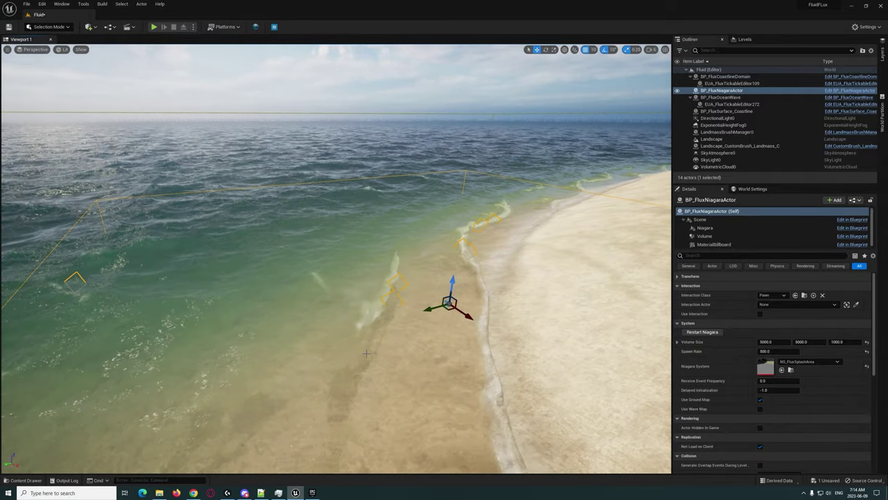
{"action": "left_click", "coordinate": [560, 78]}
{"action": "mouse_move", "coordinate": [561, 78]}
{"action": "right_mouse_down"}
{"action": "mouse_move", "coordinate": [535, 101]}
{"action": "mouse_move", "coordinate": [554, 72]}
{"action": "right_mouse_up"}
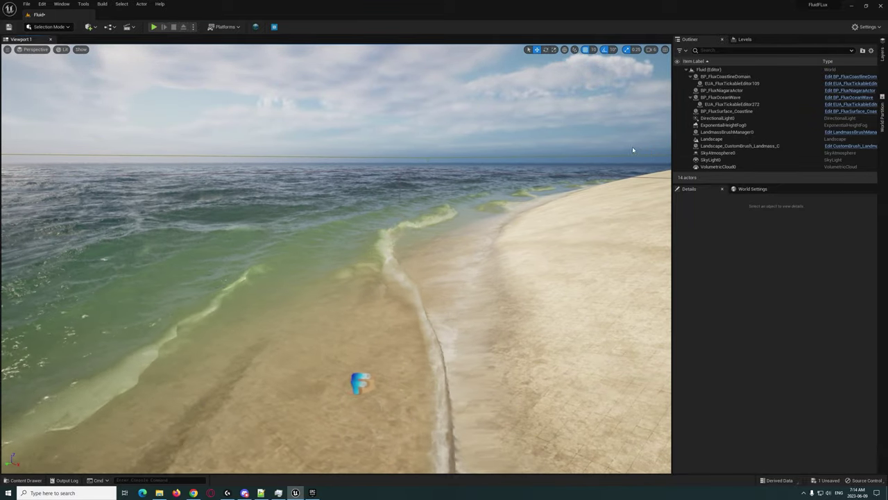
Check the quality levels in the Engine Scalability Settings.
{"action": "left_click", "coordinate": [868, 27]}
{"action": "mouse_move", "coordinate": [817, 132]}
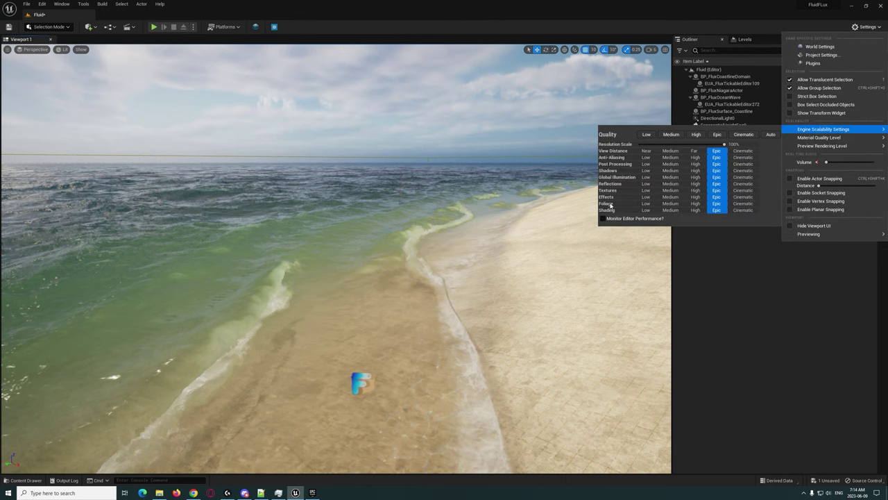
{"action": "left_click", "coordinate": [486, 3]}
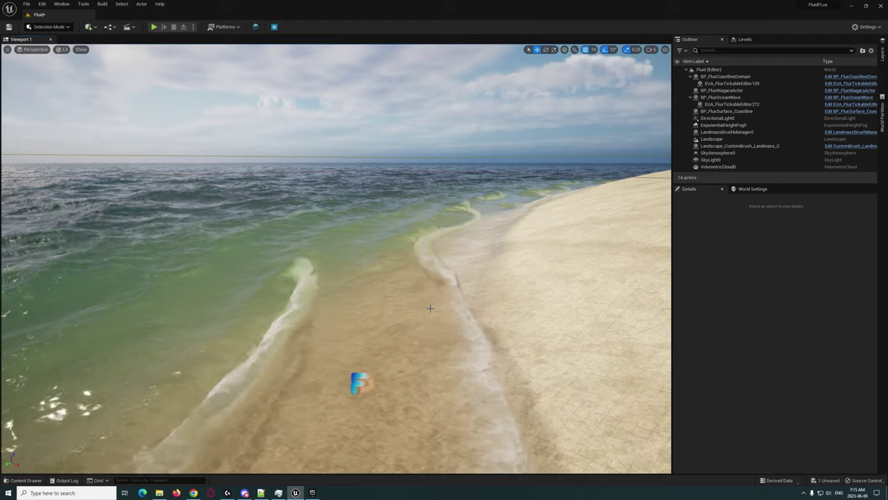
Try CP_ShoreGreen_04 as the Shore Color Preset of BP_FluxSurface_Coastline, then set it to CP_ShoreGreen_02.
{"action": "right_click_drag", "start_coordinate": [415, 315], "coordinate": [382, 329]}
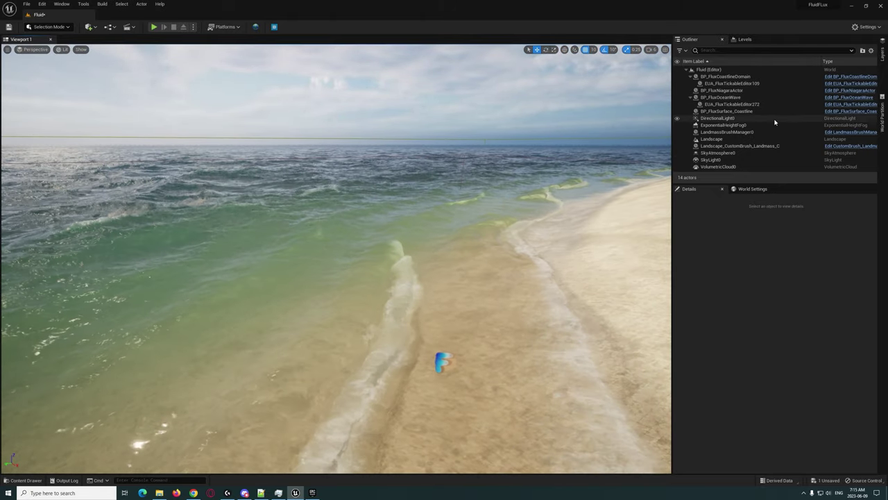
{"action": "left_click", "coordinate": [750, 112]}
{"action": "scroll", "coordinate": [723, 319], "scroll_direction": "down", "scroll_amount": 10}
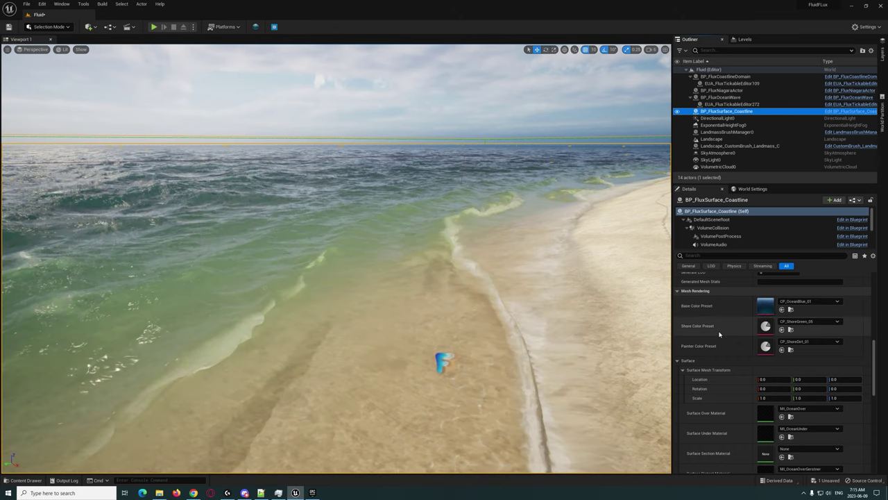
{"action": "left_click", "coordinate": [809, 321]}
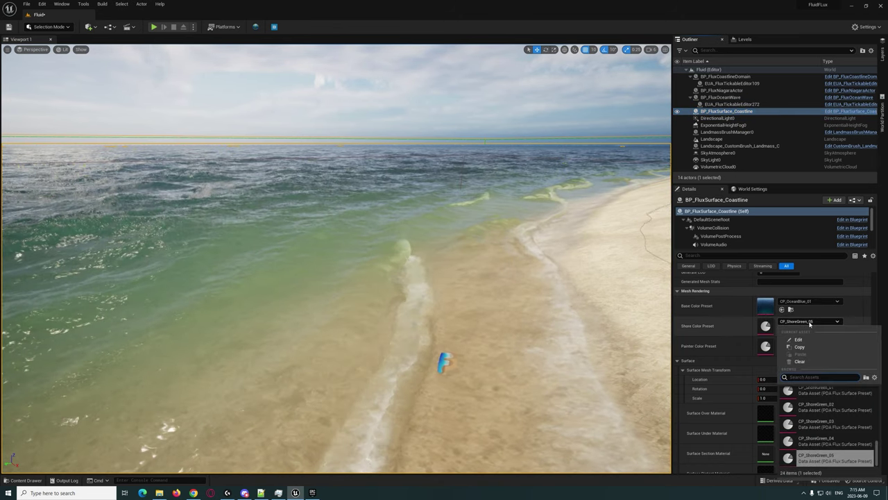
{"action": "left_click", "coordinate": [844, 443]}
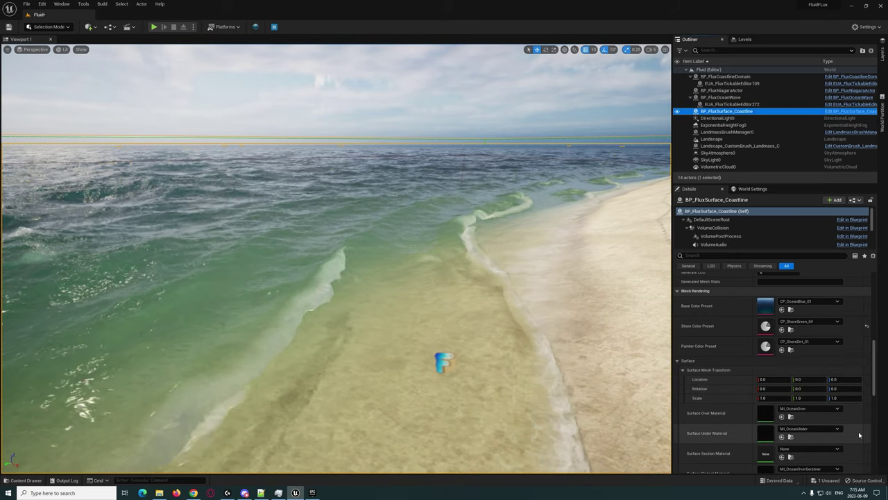
{"action": "left_click", "coordinate": [809, 322]}
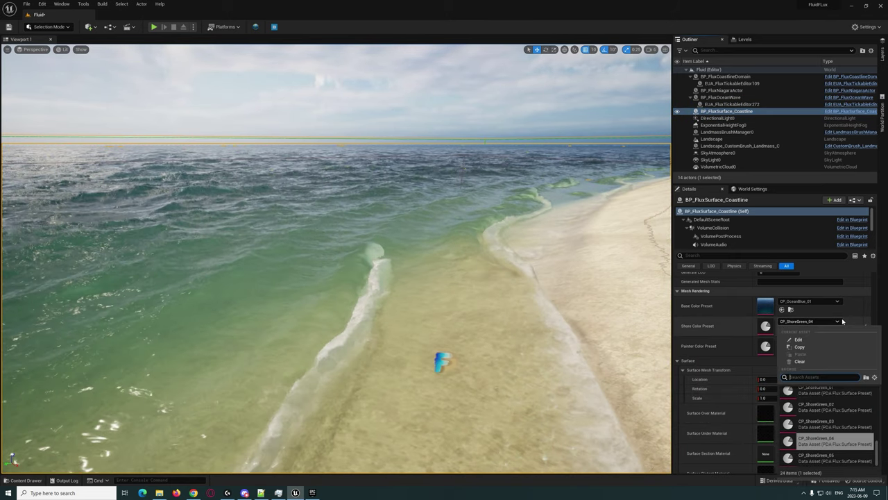
{"action": "left_click", "coordinate": [832, 423]}
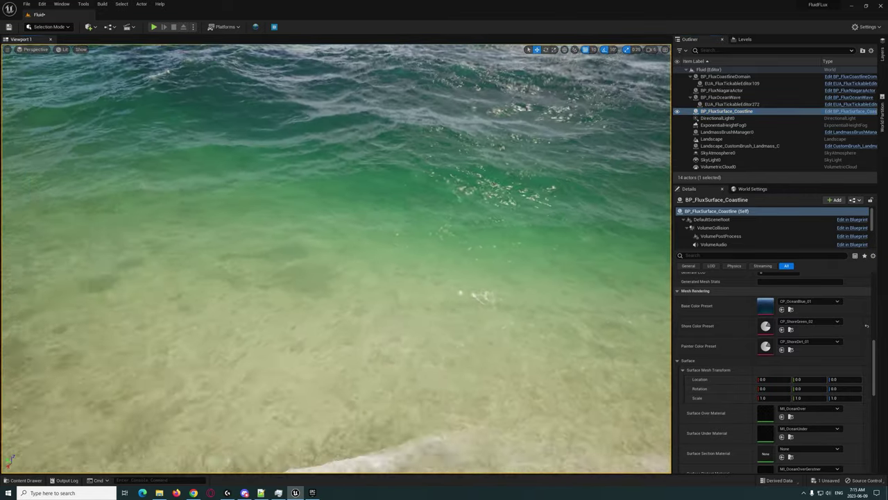
Clear the selection and examine the water colour and breaking waves along the beach, mountain and bay.
{"action": "mouse_move", "coordinate": [336, 258]}
{"action": "right_mouse_down"}
{"action": "mouse_move", "coordinate": [388, 221]}
{"action": "mouse_move", "coordinate": [425, 167]}
{"action": "mouse_move", "coordinate": [410, 198]}
{"action": "mouse_move", "coordinate": [347, 246]}
{"action": "right_mouse_up"}
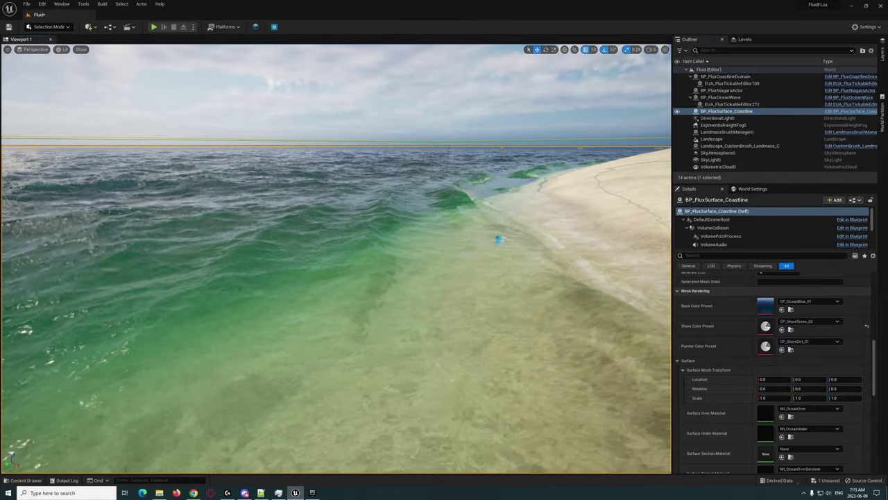
{"action": "right_click_drag", "start_coordinate": [390, 253], "coordinate": [502, 162]}
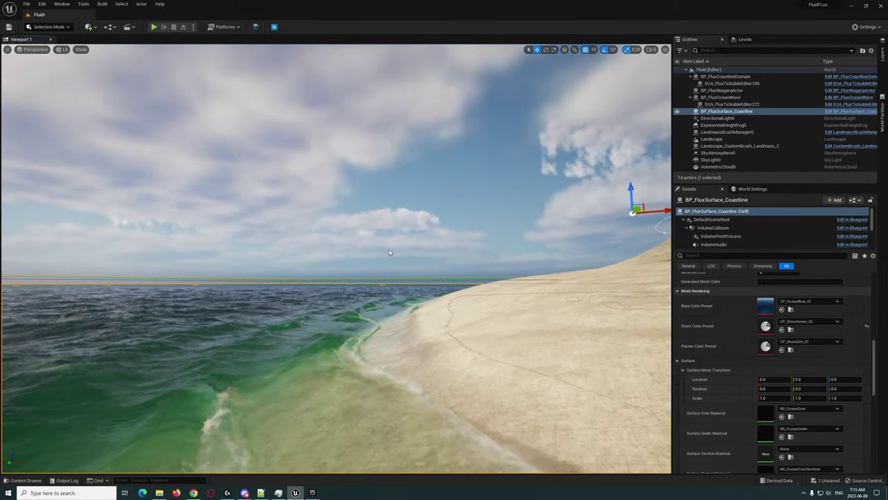
{"action": "key", "text": "Escape"}
{"action": "right_click_drag", "start_coordinate": [416, 365], "coordinate": [118, 326]}
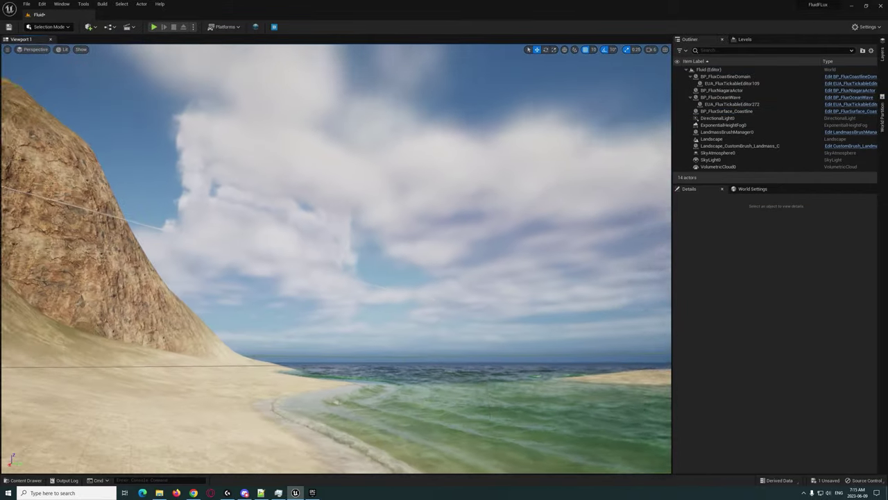
{"action": "right_click_drag", "start_coordinate": [389, 253], "coordinate": [389, 252]}
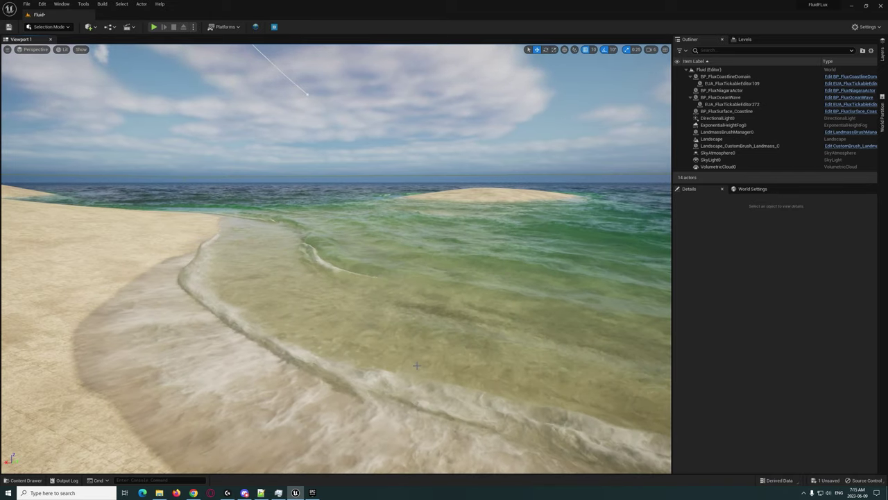
Save the current level and open the FluxCoastlineMap demo level from the FluidFlux Demo Maps folder.
{"action": "key", "text": "ctrl+s"}
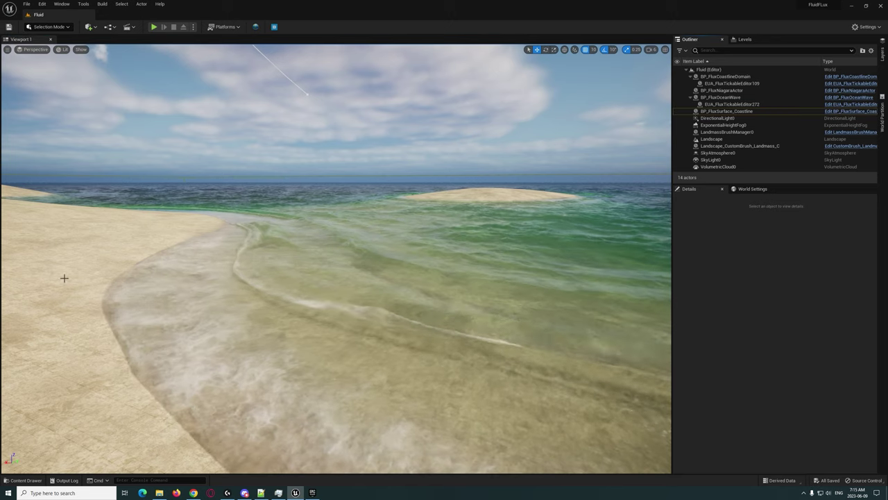
{"action": "key", "text": "ctrl+space"}
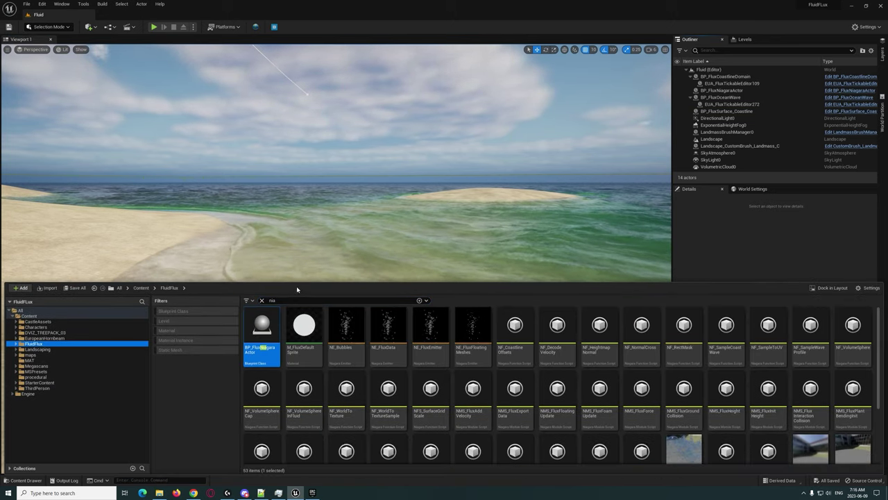
{"action": "left_click", "coordinate": [263, 301]}
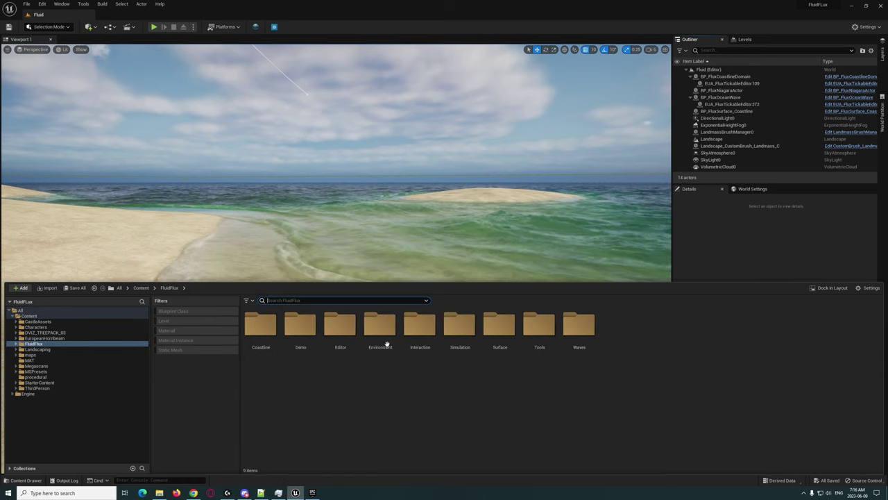
{"action": "double_click", "coordinate": [303, 326]}
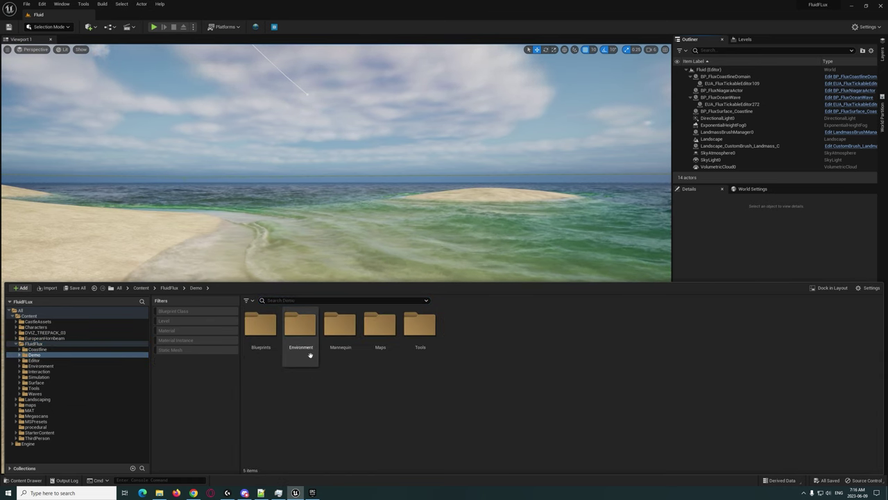
{"action": "double_click", "coordinate": [384, 334]}
{"action": "double_click", "coordinate": [456, 331]}
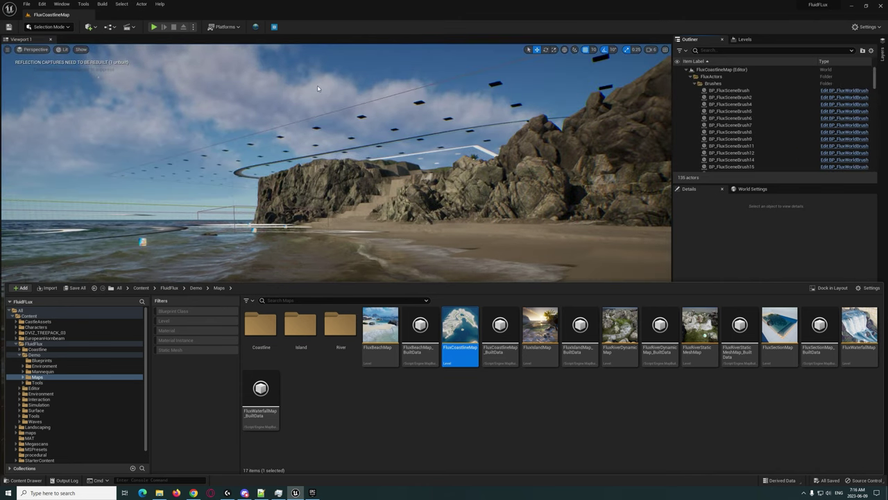
{"action": "left_click", "coordinate": [320, 257]}
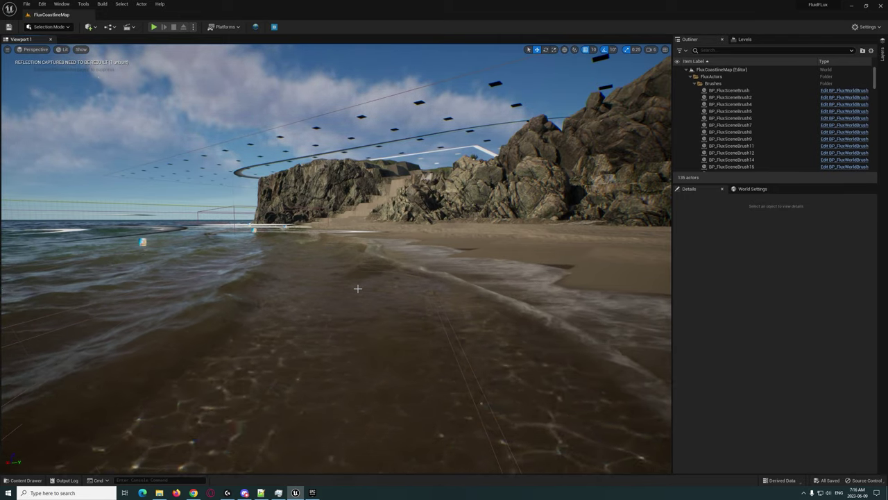
Examine the demo map's water colour, shore waves and rocks along the beach and cliffs.
{"action": "right_click_drag", "start_coordinate": [363, 292], "coordinate": [197, 263]}
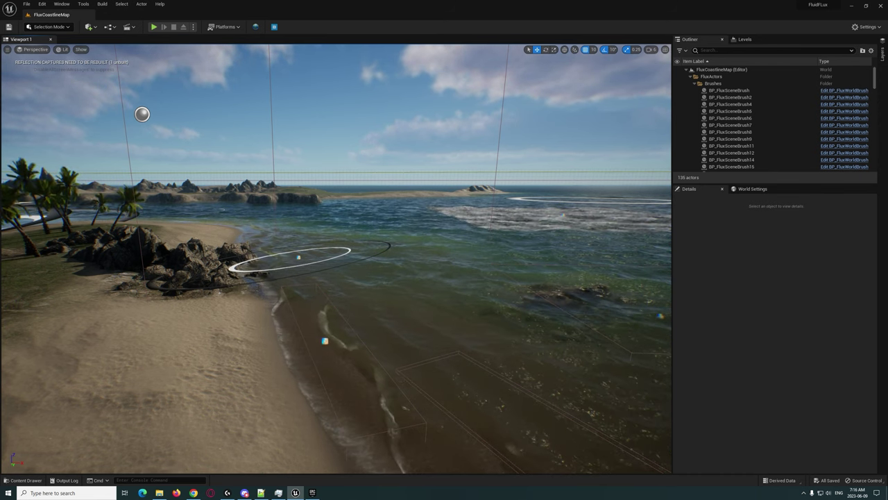
{"action": "right_click_drag", "start_coordinate": [611, 271], "coordinate": [583, 257]}
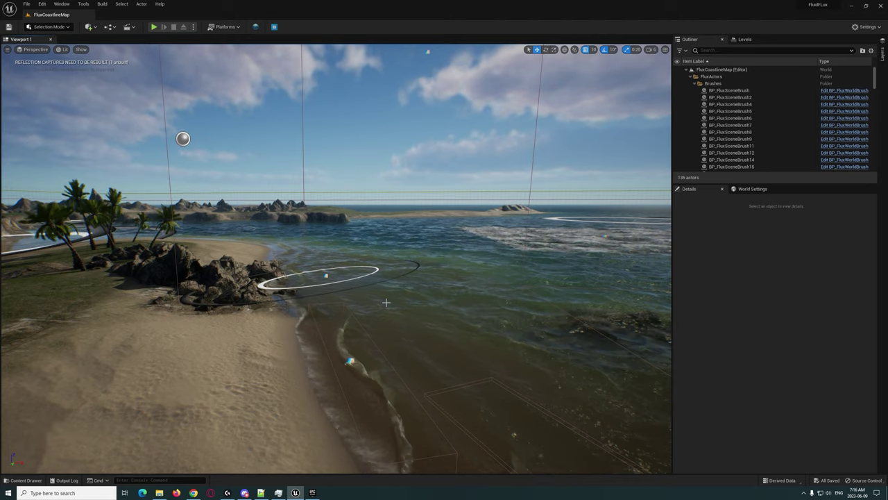
{"action": "right_click_drag", "start_coordinate": [371, 281], "coordinate": [229, 312]}
{"action": "mouse_move", "coordinate": [274, 274]}
{"action": "right_mouse_down"}
{"action": "mouse_move", "coordinate": [396, 275]}
{"action": "mouse_move", "coordinate": [299, 274]}
{"action": "mouse_move", "coordinate": [368, 250]}
{"action": "mouse_move", "coordinate": [555, 250]}
{"action": "mouse_move", "coordinate": [408, 259]}
{"action": "right_mouse_up"}
{"action": "key", "text": "w"}
{"action": "right_click_drag", "start_coordinate": [450, 340], "coordinate": [451, 284]}
Reposition the SM_GroundRevealRock22 rock in the water against the cliff near SM_River_Rock_9.
{"action": "left_click", "coordinate": [451, 285]}
{"action": "right_click_drag", "start_coordinate": [336, 280], "coordinate": [248, 273]}
{"action": "left_click_drag", "start_coordinate": [406, 263], "coordinate": [440, 257]}
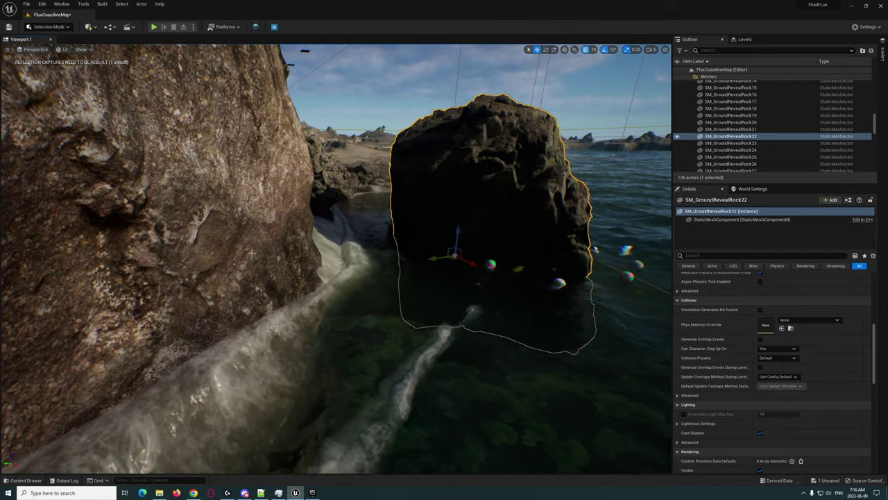
{"action": "left_click", "coordinate": [274, 229]}
{"action": "right_click_drag", "start_coordinate": [274, 229], "coordinate": [317, 284]}
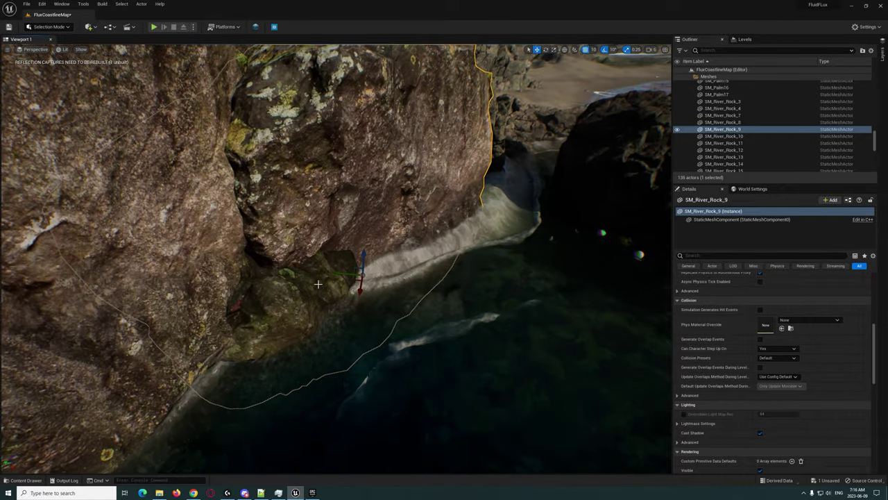
{"action": "left_click_drag", "start_coordinate": [354, 282], "coordinate": [380, 280]}
{"action": "right_click_drag", "start_coordinate": [380, 279], "coordinate": [434, 305]}
{"action": "left_click", "coordinate": [431, 309]}
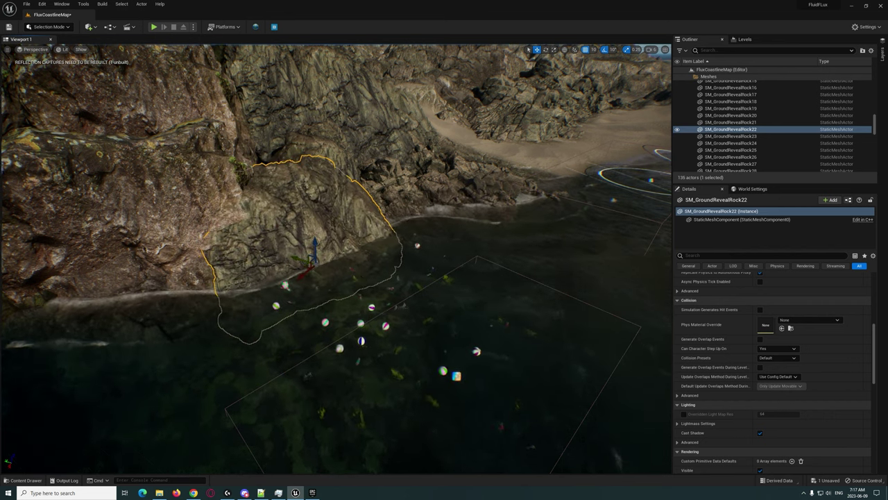
Move BP_FluxSceneBrush9 in the water beside the mossy rock to X 13701, Y 19648.
{"action": "right_click_drag", "start_coordinate": [300, 269], "coordinate": [395, 223]}
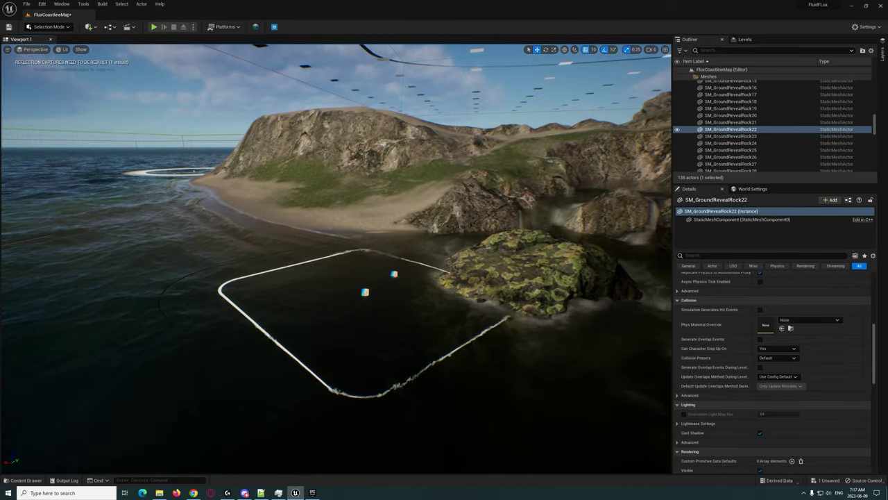
{"action": "mouse_move", "coordinate": [277, 243]}
{"action": "right_mouse_down"}
{"action": "mouse_move", "coordinate": [376, 298]}
{"action": "mouse_move", "coordinate": [458, 305]}
{"action": "mouse_move", "coordinate": [333, 319]}
{"action": "mouse_move", "coordinate": [375, 320]}
{"action": "mouse_move", "coordinate": [335, 238]}
{"action": "right_mouse_up"}
{"action": "left_click", "coordinate": [392, 328]}
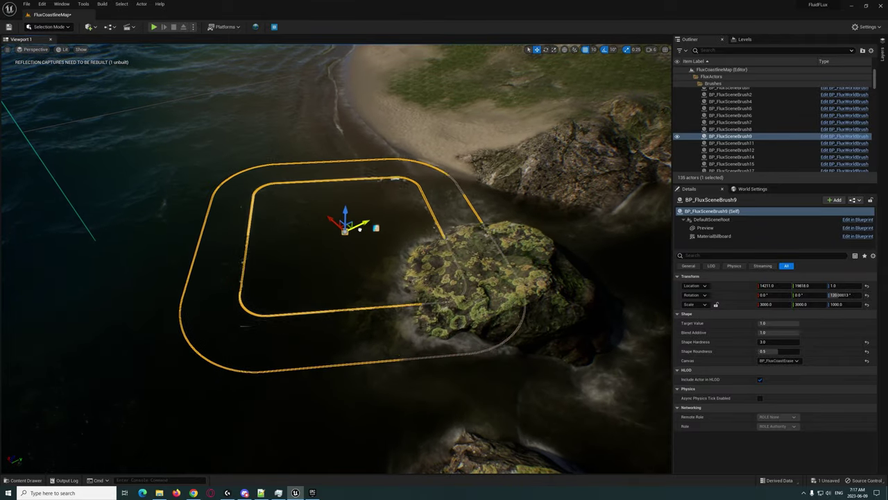
{"action": "mouse_move", "coordinate": [441, 206]}
{"action": "left_mouse_down"}
{"action": "mouse_move", "coordinate": [272, 295]}
{"action": "mouse_move", "coordinate": [359, 278]}
{"action": "left_mouse_up"}
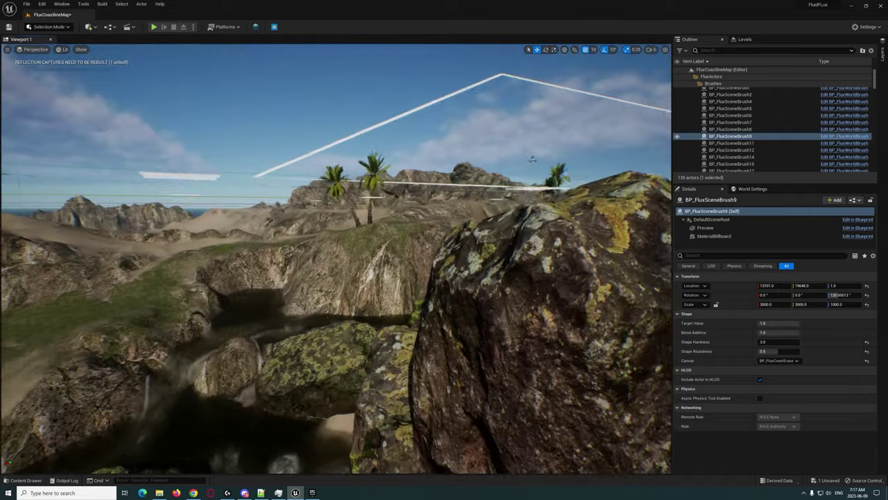
Select the BP_FluxSurface_World water surface and examine the water in the rocky inlet, near the bridge and along the beach.
{"action": "right_click_drag", "start_coordinate": [338, 347], "coordinate": [326, 409]}
{"action": "left_click", "coordinate": [315, 367]}
{"action": "mouse_move", "coordinate": [315, 367]}
{"action": "right_mouse_down"}
{"action": "mouse_move", "coordinate": [334, 286]}
{"action": "mouse_move", "coordinate": [315, 367]}
{"action": "right_mouse_up"}
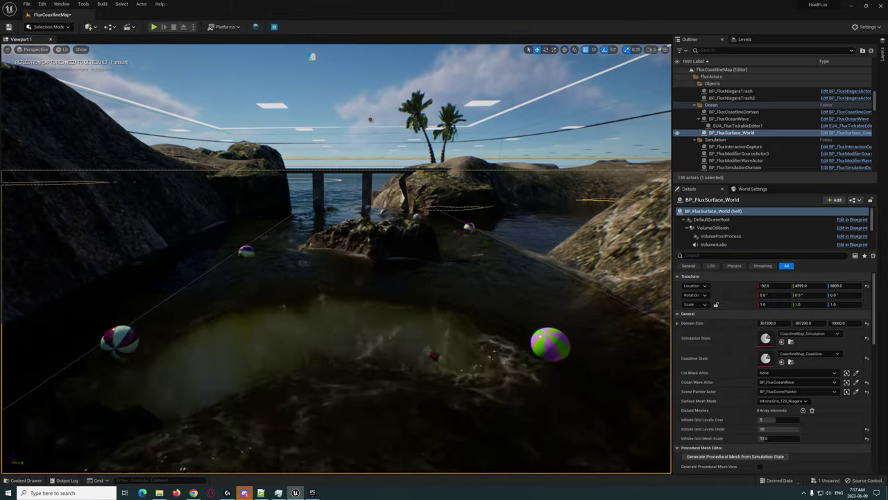
{"action": "key", "text": "w"}
{"action": "right_click_drag", "start_coordinate": [336, 258], "coordinate": [267, 240]}
{"action": "key", "text": "w"}
{"action": "key", "text": "w"}
{"action": "key", "text": "w"}
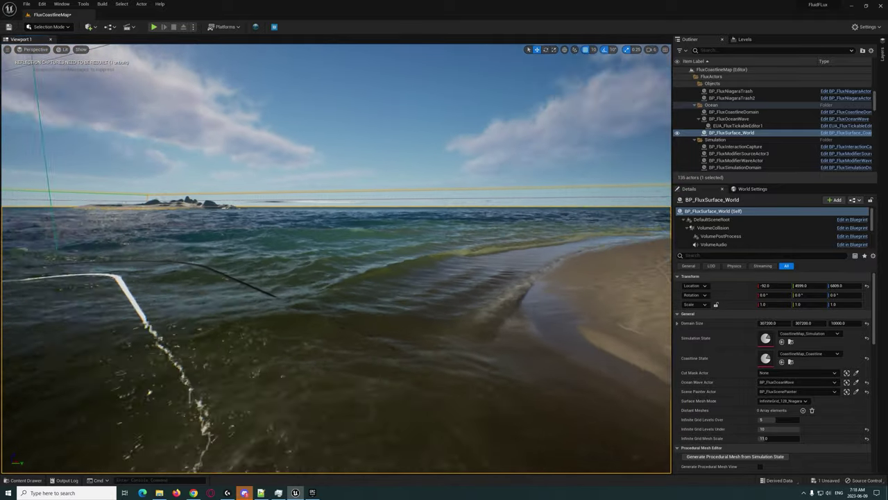
{"action": "key", "text": "w"}
{"action": "right_click_drag", "start_coordinate": [336, 240], "coordinate": [514, 258]}
{"action": "key", "text": "w"}
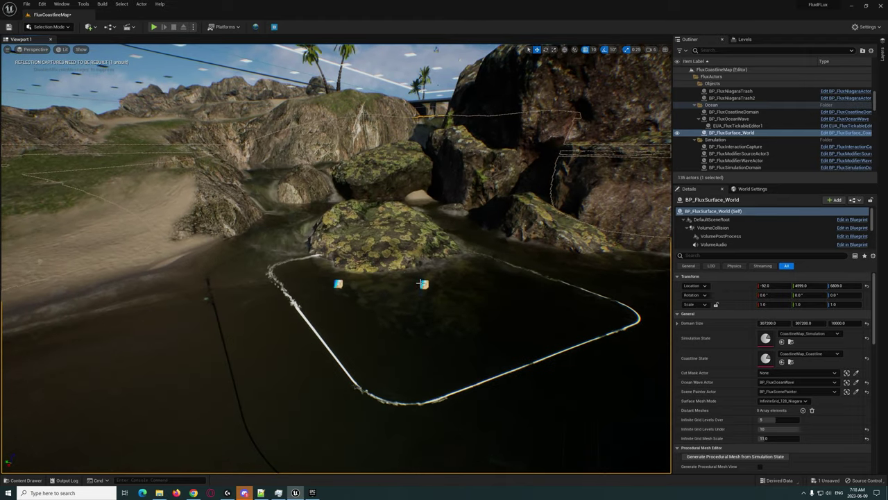
Move BP_FluxModifierWaveActor in the water by the mossy rock to about X 14116.7, Y 20142.1.
{"action": "left_click", "coordinate": [423, 283]}
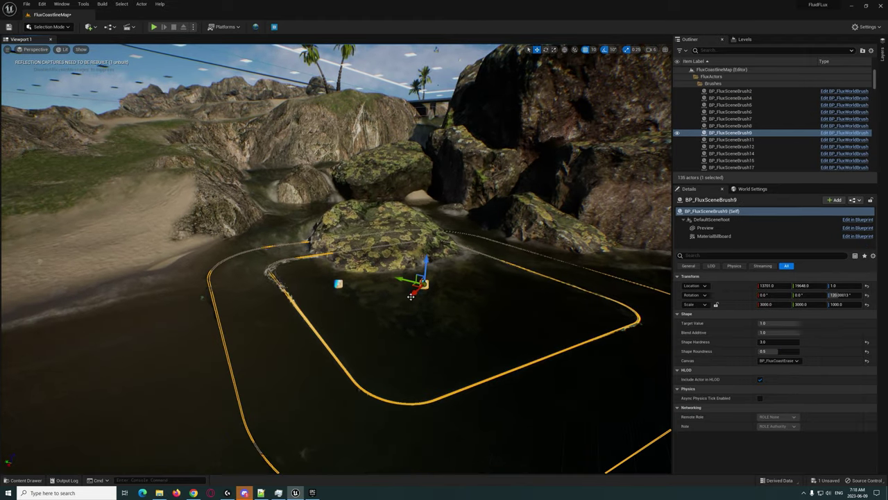
{"action": "left_click", "coordinate": [338, 284]}
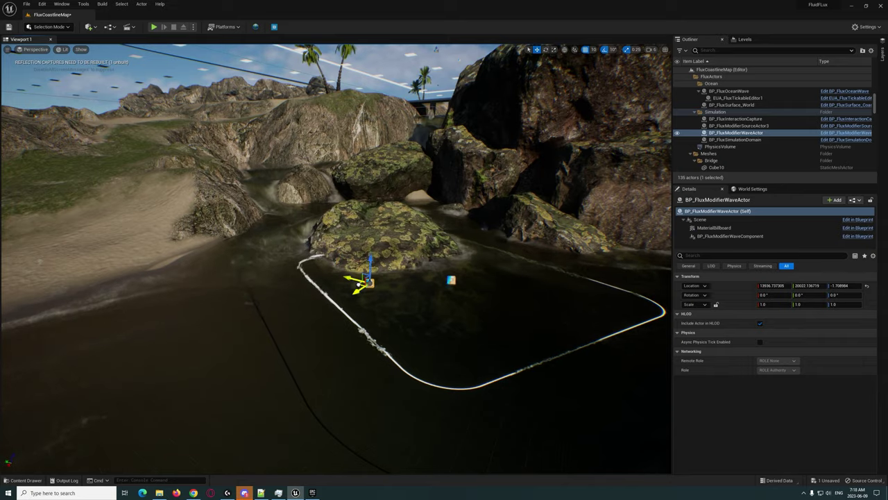
{"action": "key", "text": "w"}
Examine the waves rolling onto the demo beach and the water around the rocks and cliffs.
{"action": "right_click_drag", "start_coordinate": [328, 288], "coordinate": [592, 258]}
{"action": "key", "text": "s"}
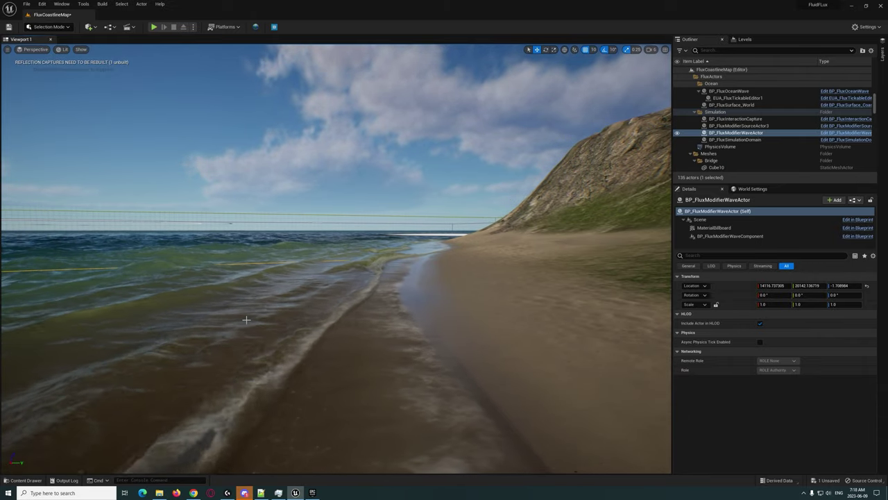
{"action": "key", "text": "f"}
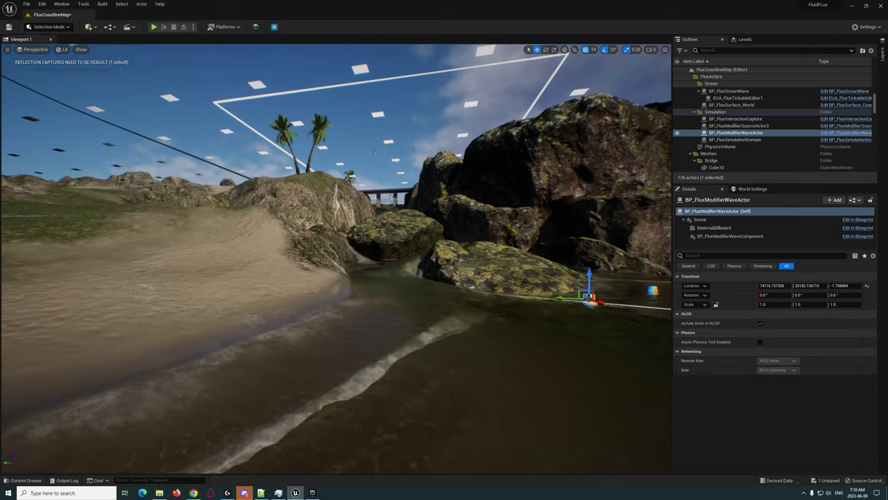
{"action": "right_click_drag", "start_coordinate": [375, 151], "coordinate": [645, 194]}
{"action": "right_click_drag", "start_coordinate": [541, 160], "coordinate": [546, 107]}
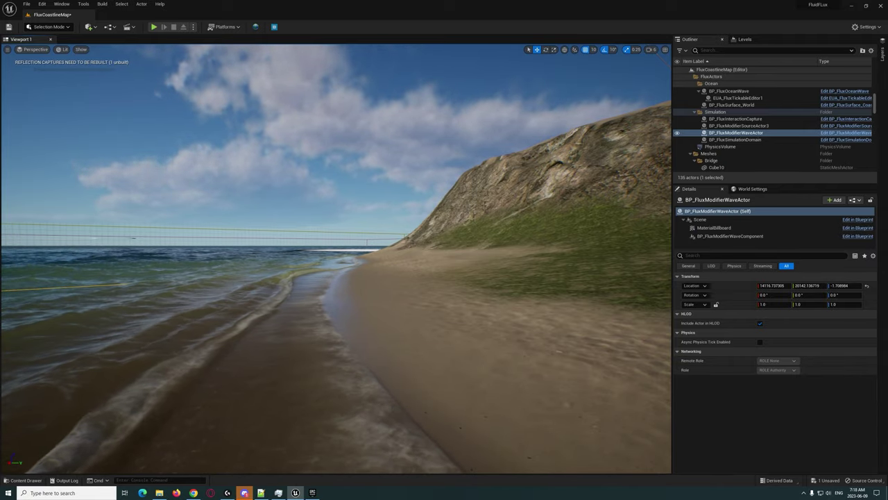
{"action": "right_click_drag", "start_coordinate": [546, 107], "coordinate": [260, 68]}
{"action": "key", "text": "w"}
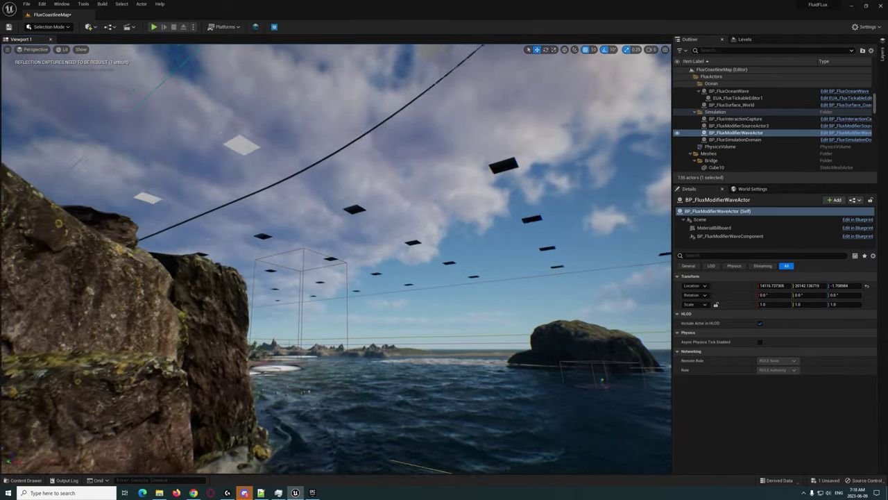
{"action": "right_click_drag", "start_coordinate": [336, 208], "coordinate": [319, 219]}
{"action": "key", "text": "s"}
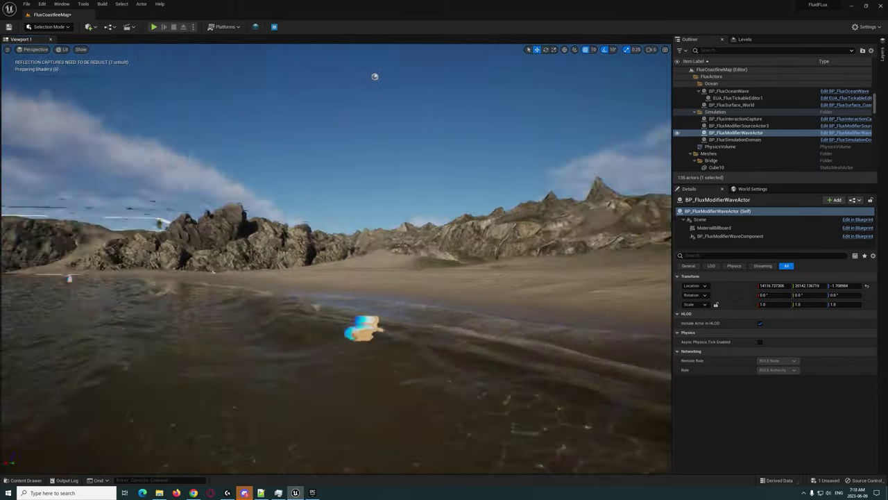
{"action": "right_click_drag", "start_coordinate": [336, 259], "coordinate": [277, 258]}
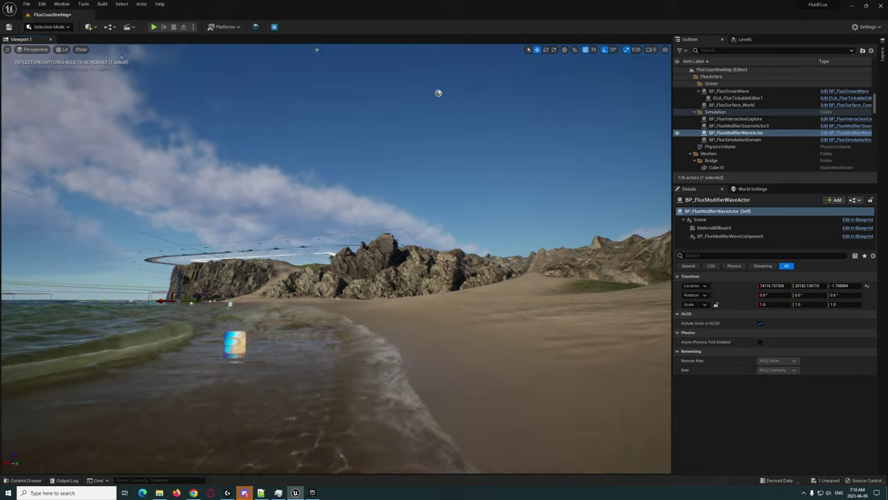
{"action": "right_click_drag", "start_coordinate": [337, 259], "coordinate": [295, 269]}
{"action": "left_click_drag", "start_coordinate": [424, 249], "coordinate": [422, 260]}
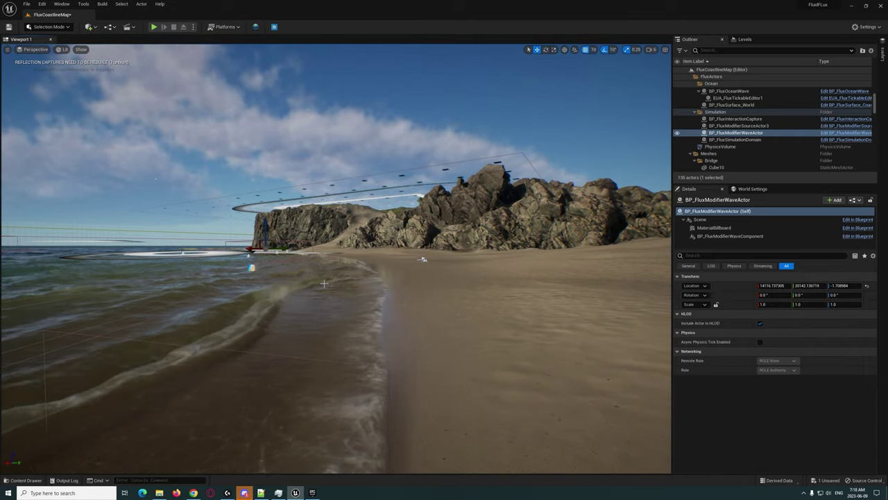
{"action": "mouse_move", "coordinate": [324, 283]}
{"action": "right_mouse_down"}
{"action": "mouse_move", "coordinate": [265, 326]}
{"action": "mouse_move", "coordinate": [327, 278]}
{"action": "right_mouse_up"}
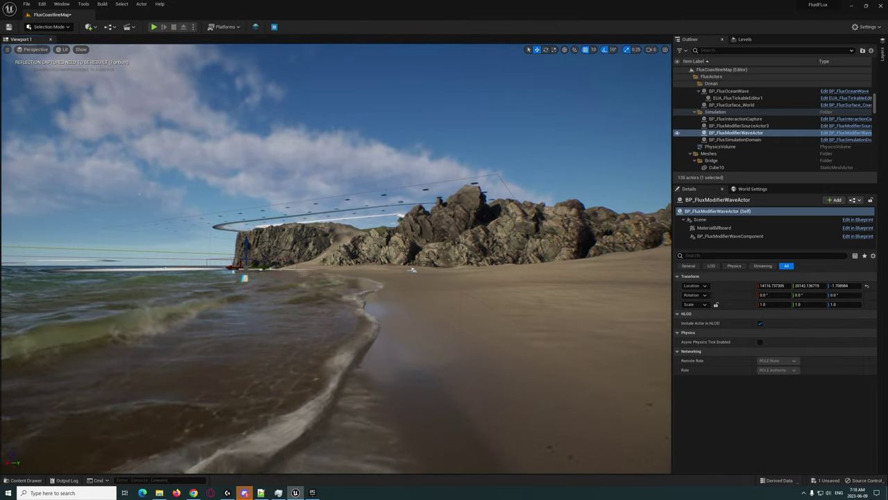
{"action": "left_click_drag", "start_coordinate": [412, 270], "coordinate": [443, 270]}
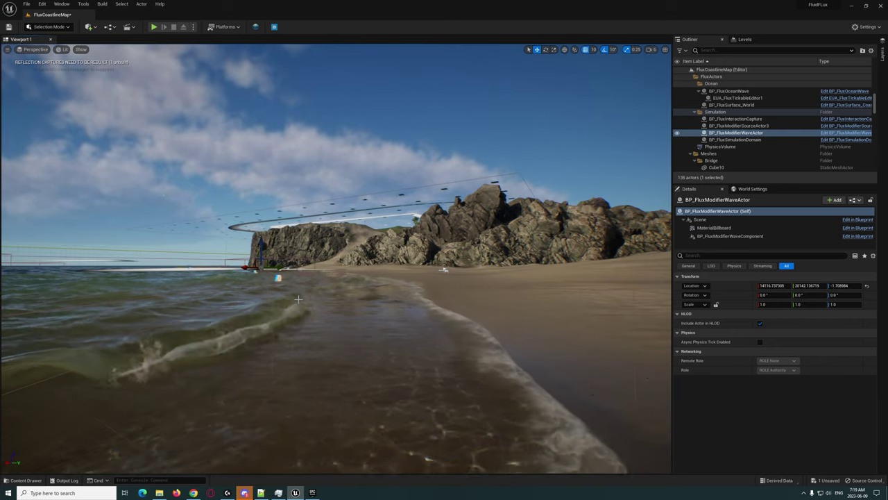